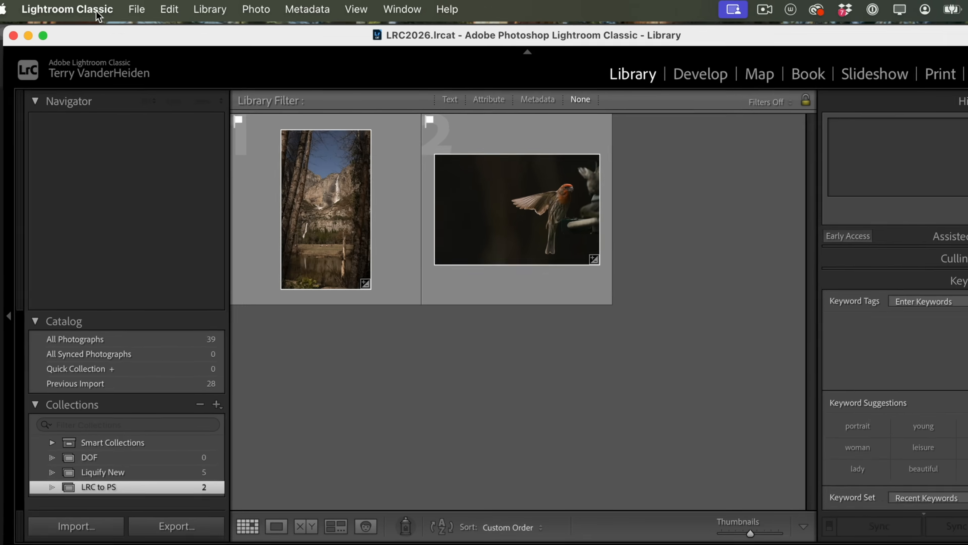
Check the installed Lightroom Classic release number in the application's version information and dismiss it
{"action": "left_click", "coordinate": [99, 13]}
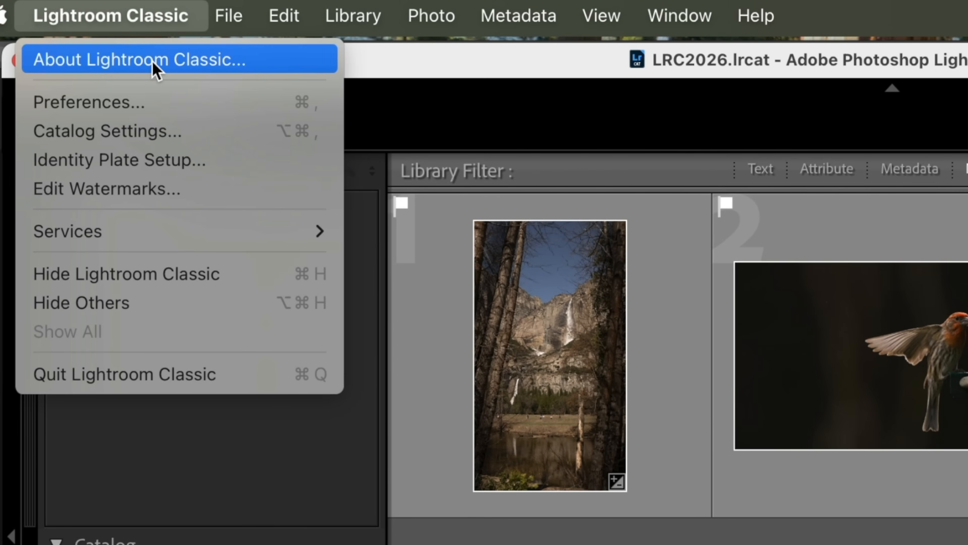
{"action": "left_click", "coordinate": [90, 39]}
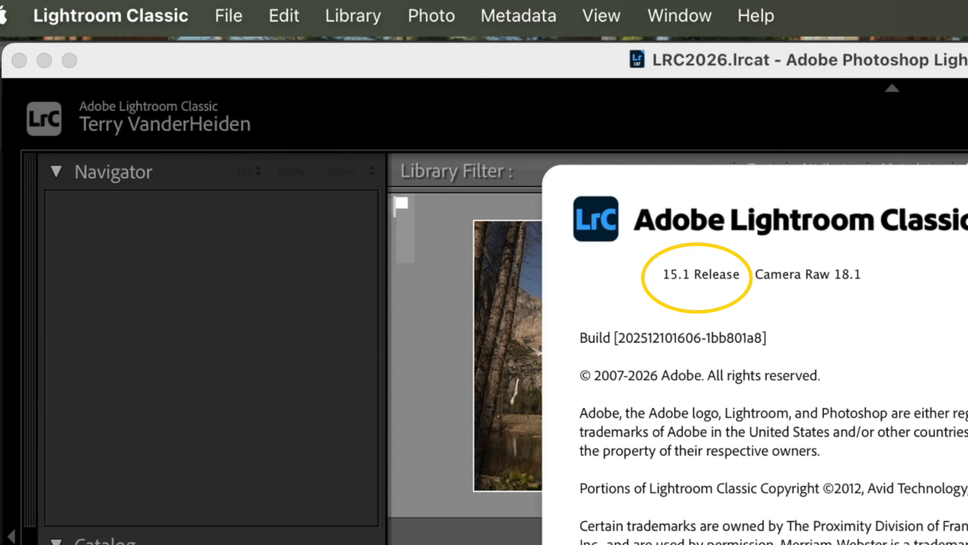
{"action": "left_click", "coordinate": [503, 543]}
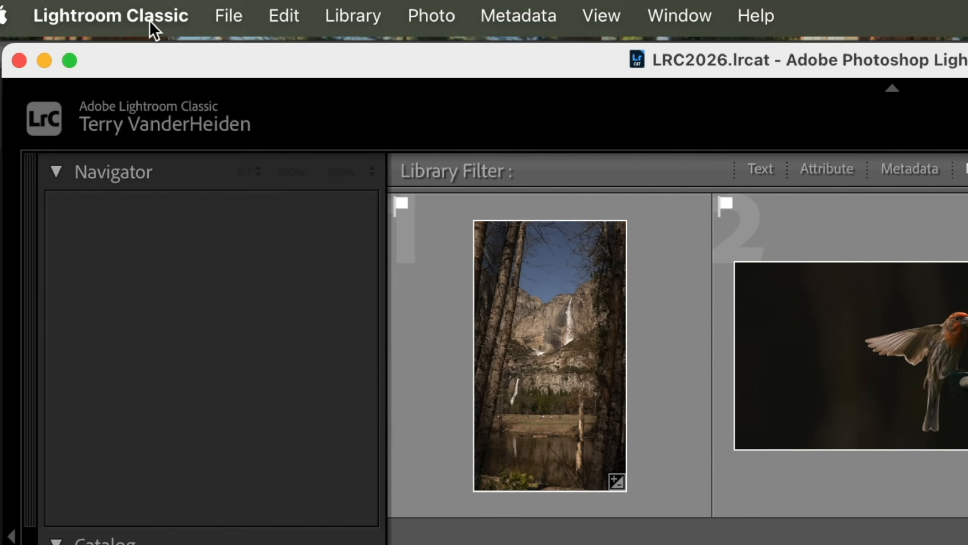
Open the application preferences and display the External Editing settings
{"action": "left_click", "coordinate": [149, 22]}
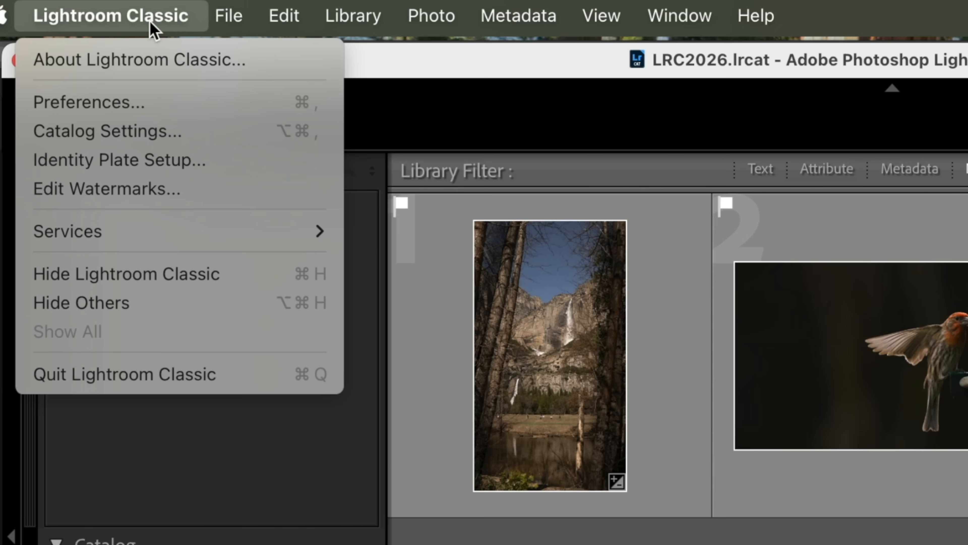
{"action": "left_click", "coordinate": [125, 110]}
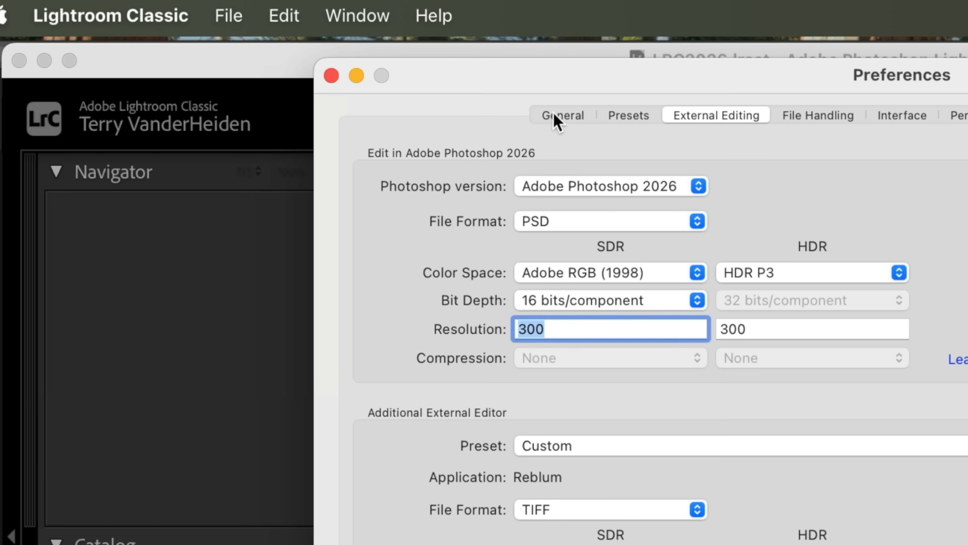
{"action": "left_click", "coordinate": [554, 114]}
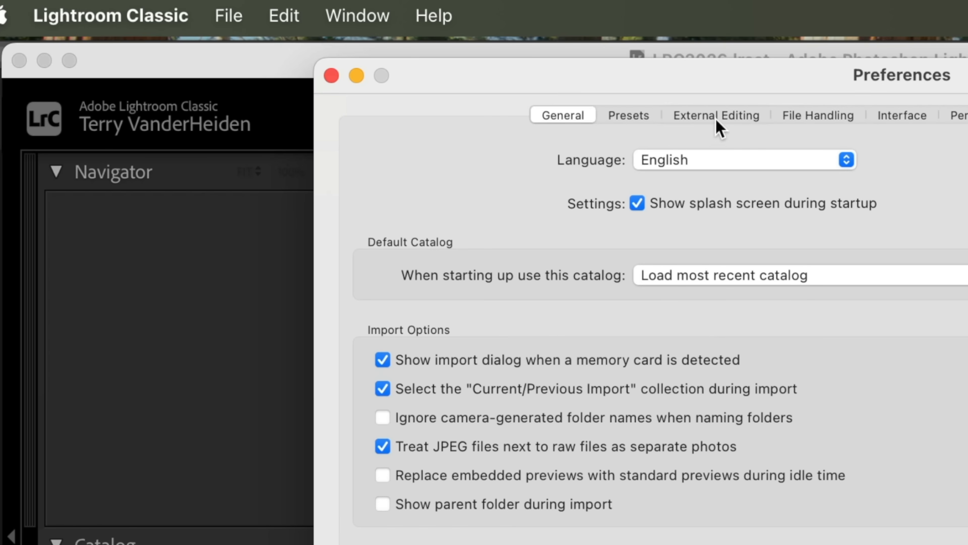
{"action": "left_click", "coordinate": [704, 116]}
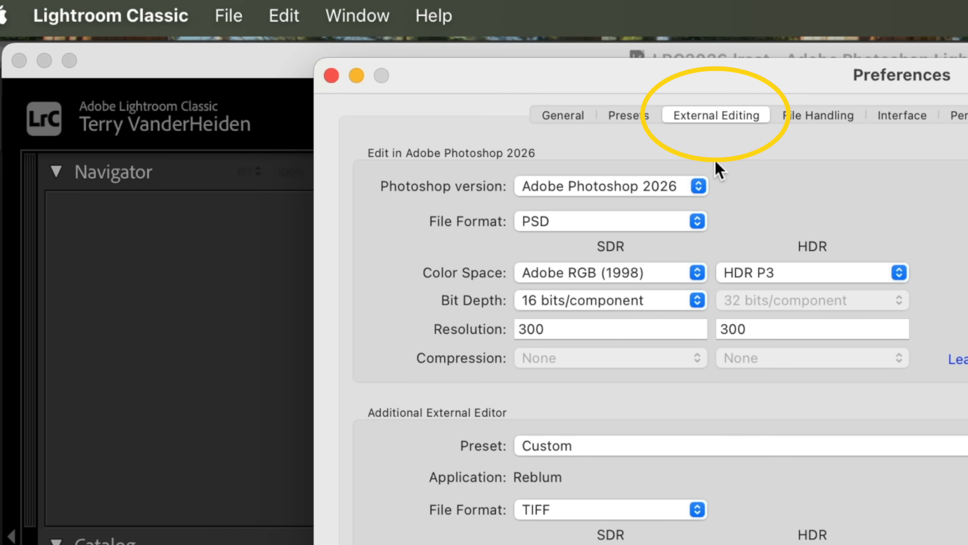
Review the Photoshop version, file format, SDR color space and bit depth choices, keeping Adobe RGB (1998) and 16 bits/component
{"action": "left_click", "coordinate": [699, 187]}
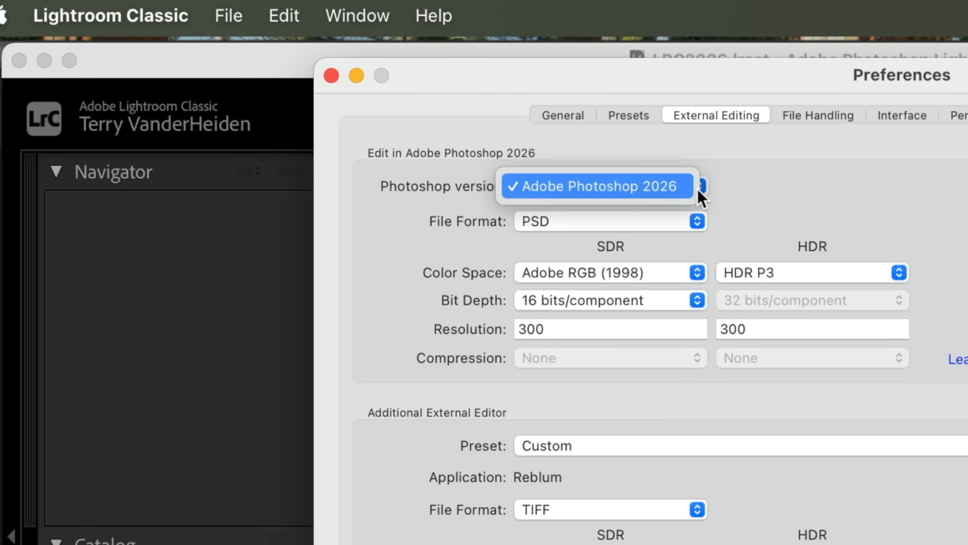
{"action": "left_click", "coordinate": [741, 188]}
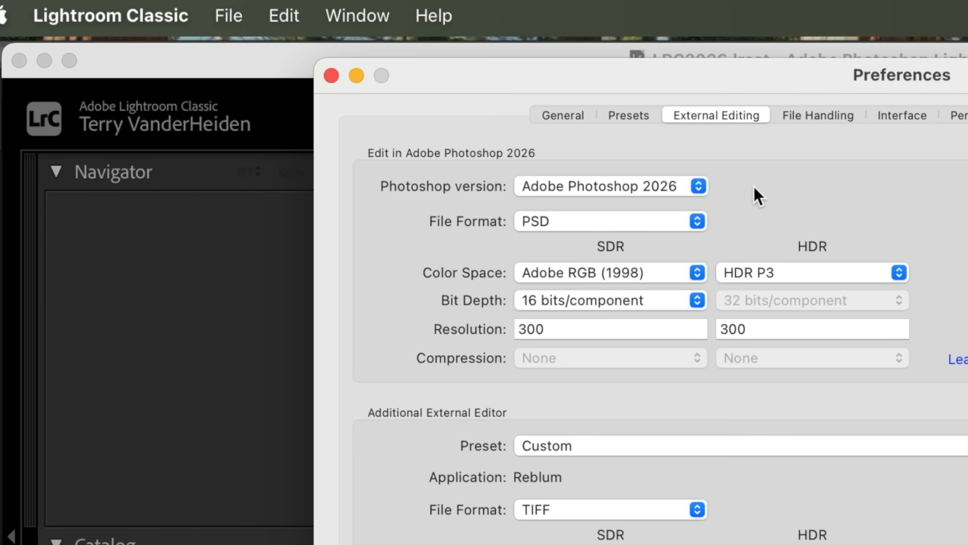
{"action": "left_click", "coordinate": [698, 221]}
{"action": "left_click", "coordinate": [703, 225]}
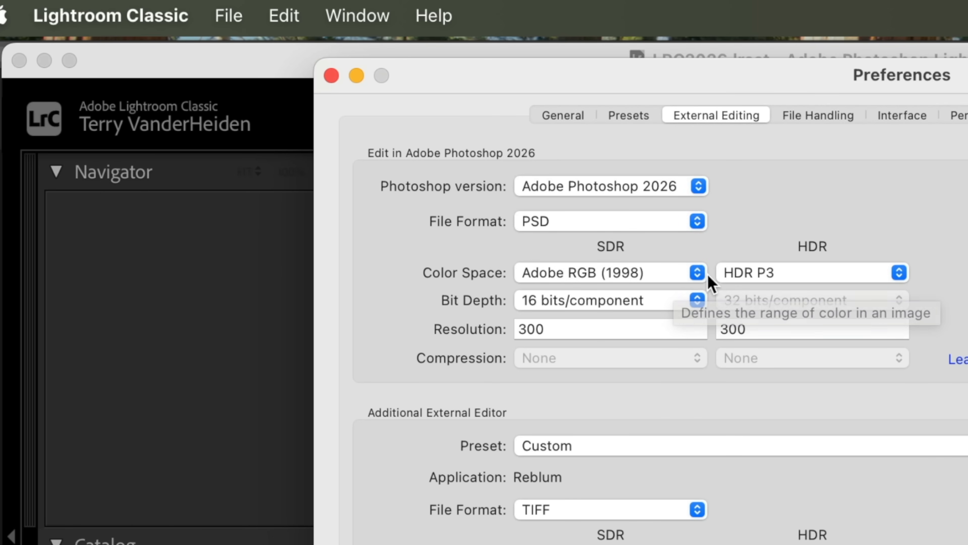
{"action": "left_click", "coordinate": [698, 272]}
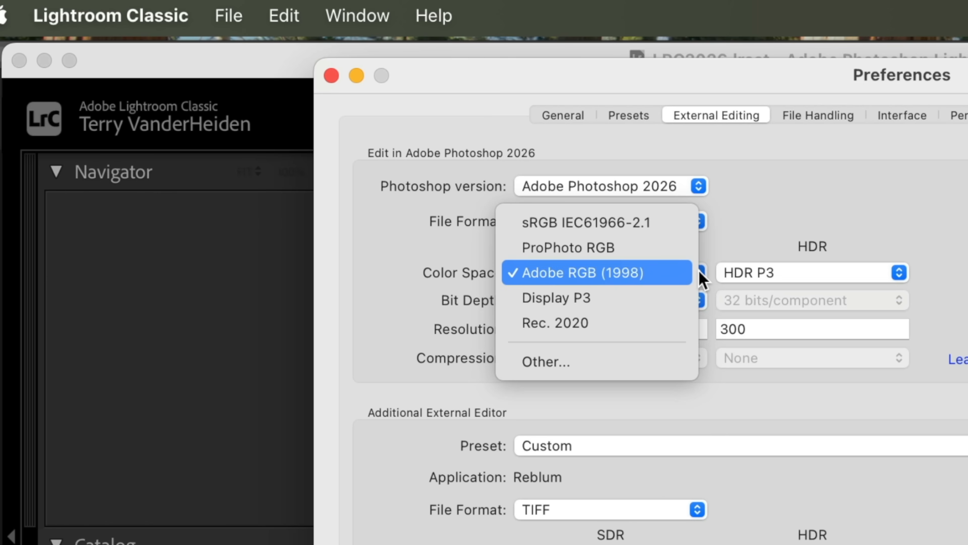
{"action": "left_click", "coordinate": [700, 272]}
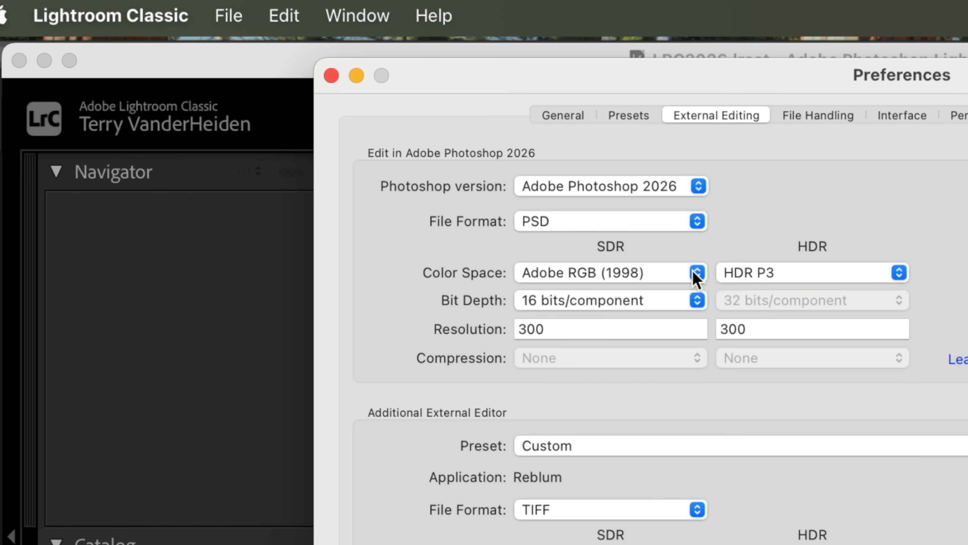
{"action": "left_click", "coordinate": [697, 302]}
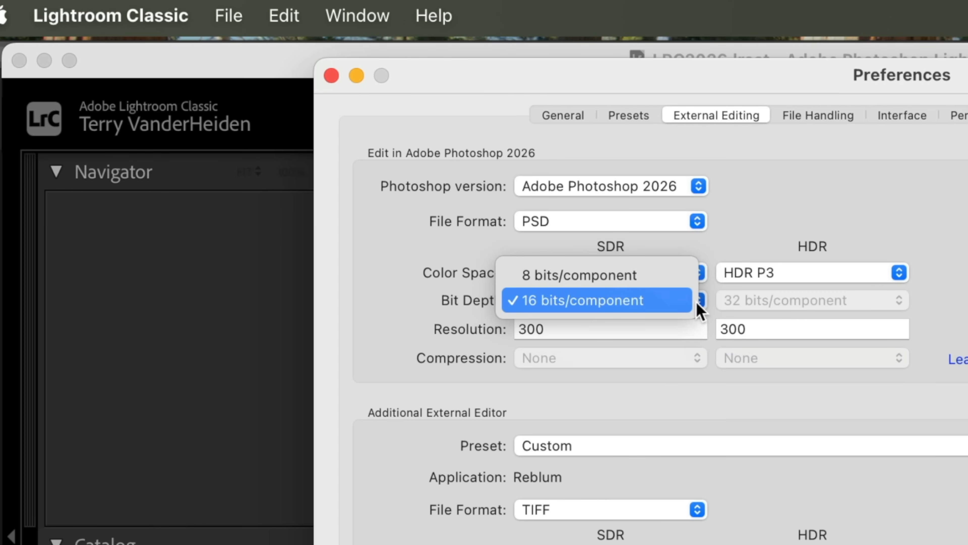
{"action": "left_click", "coordinate": [682, 301]}
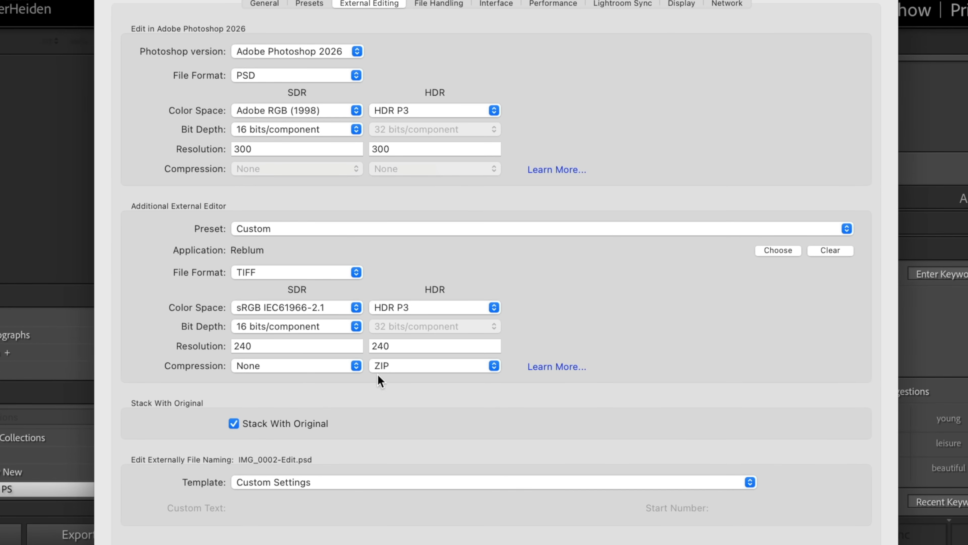
Review the additional external editor presets and the Stack With Original option, and close the preferences
{"action": "left_click", "coordinate": [846, 229]}
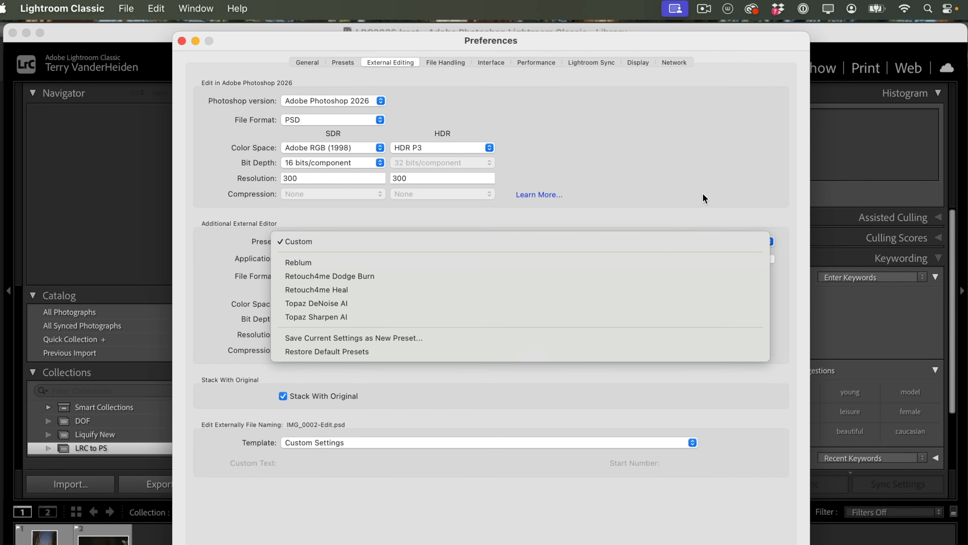
{"action": "left_click", "coordinate": [674, 219]}
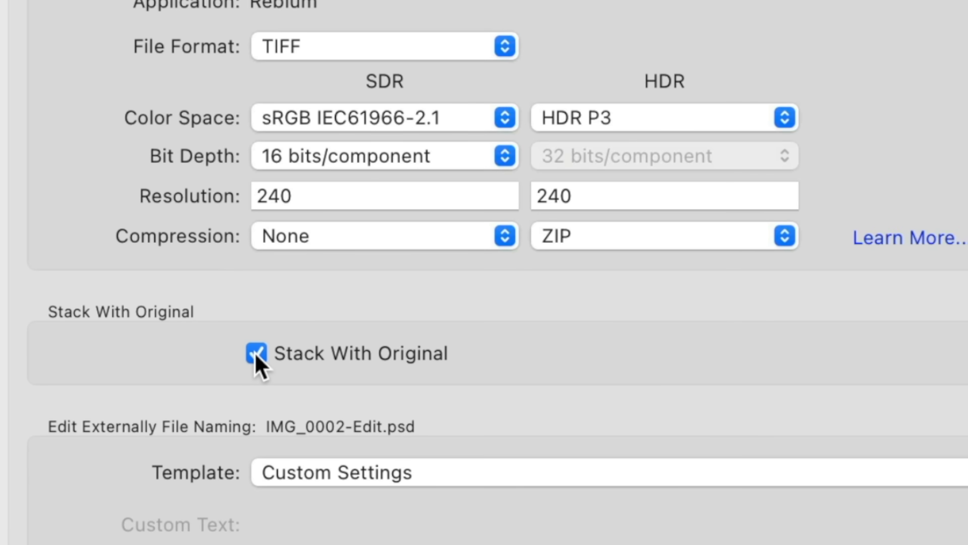
{"action": "left_click", "coordinate": [256, 356]}
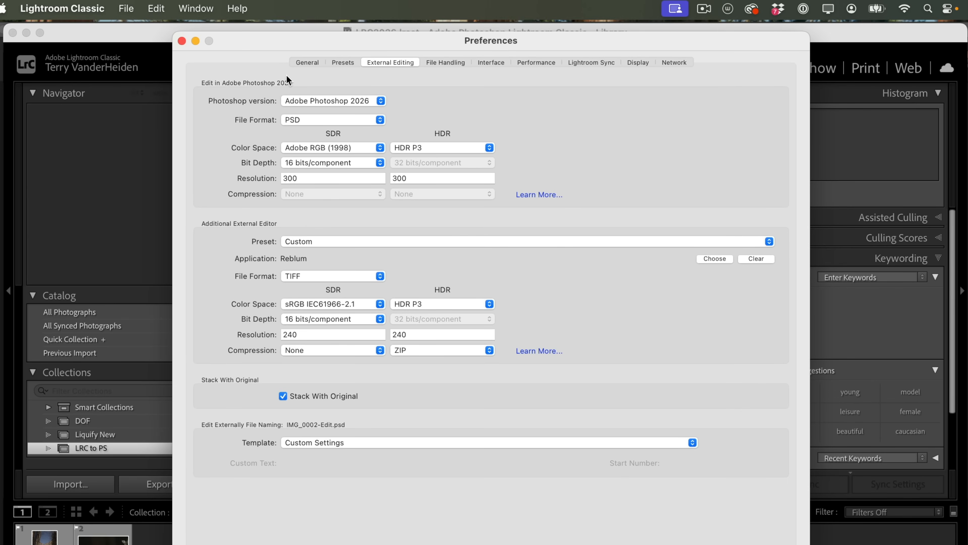
{"action": "left_click", "coordinate": [300, 61]}
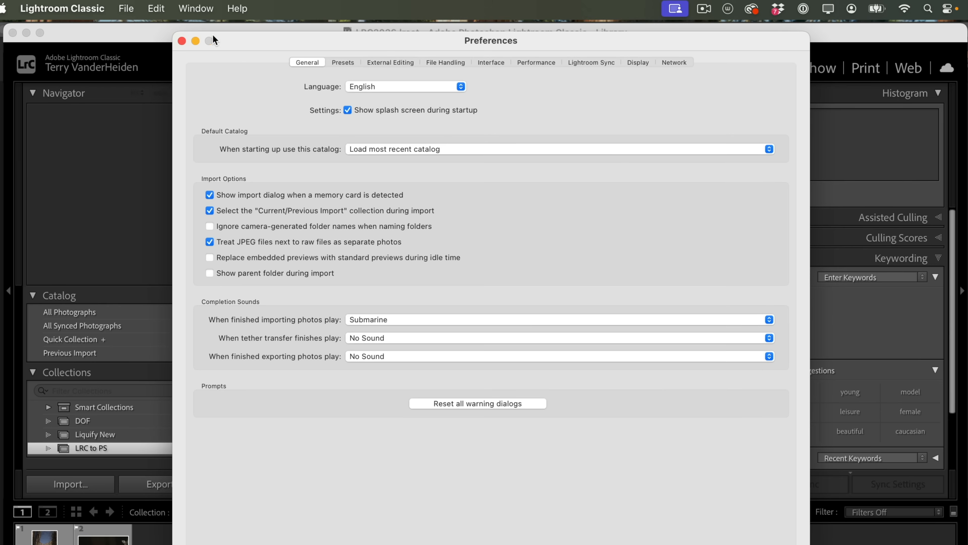
{"action": "left_click", "coordinate": [181, 40]}
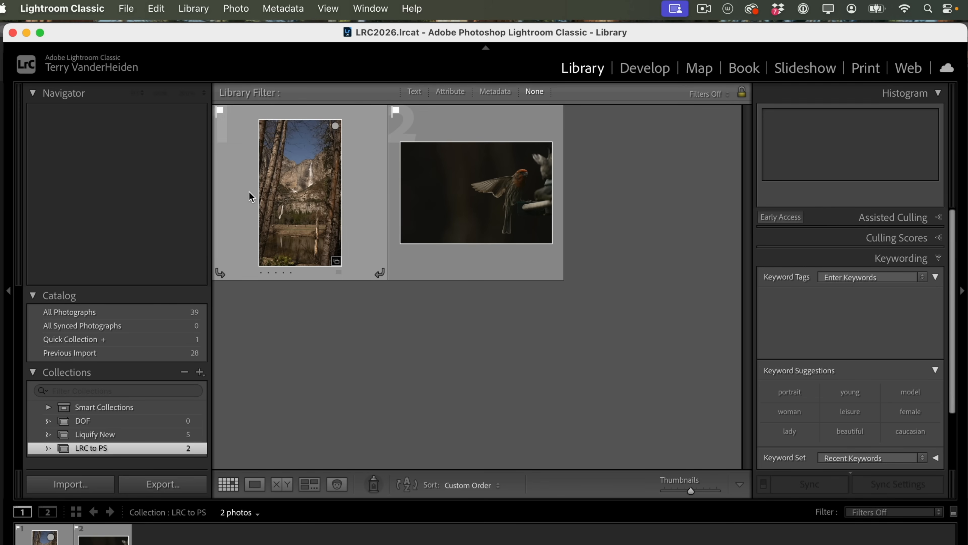
Enlarge the waterfall photo in the LRC to PS collection and send it to Adobe Photoshop 2026 for editing
{"action": "double_click", "coordinate": [280, 201]}
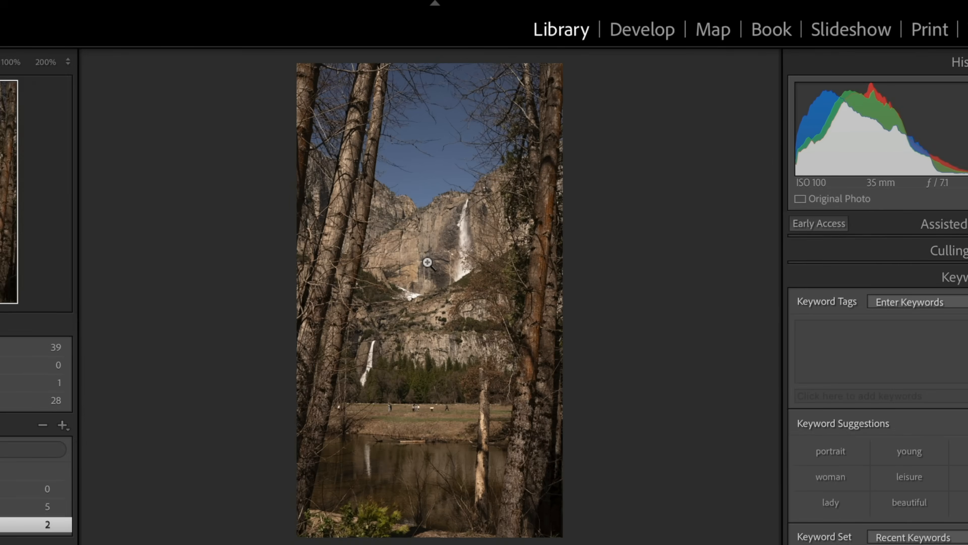
{"action": "right_click", "coordinate": [480, 247]}
{"action": "mouse_move", "coordinate": [417, 211]}
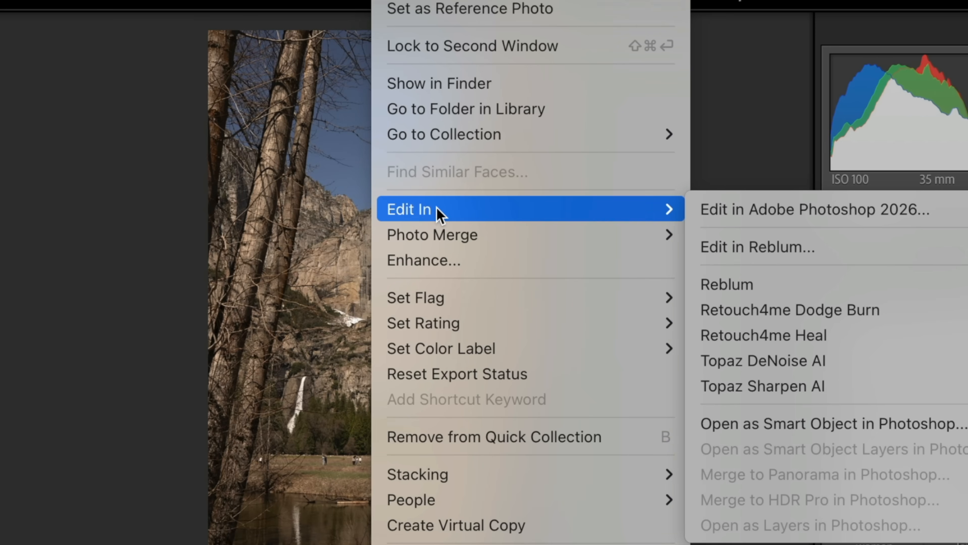
{"action": "left_click", "coordinate": [742, 210]}
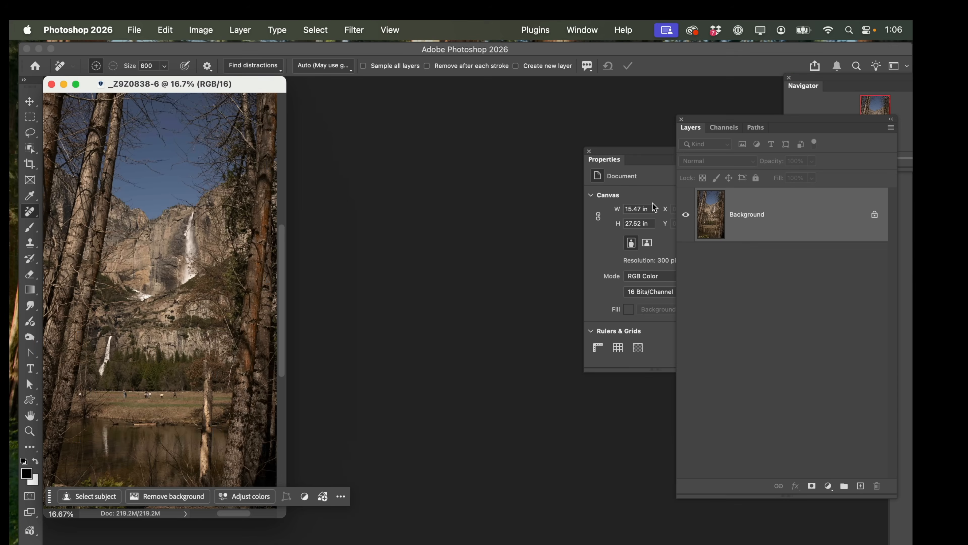
Duplicate the Background layer of the waterfall photo and move the contextual task bar away from the image
{"action": "left_click_drag", "start_coordinate": [255, 92], "coordinate": [434, 110]}
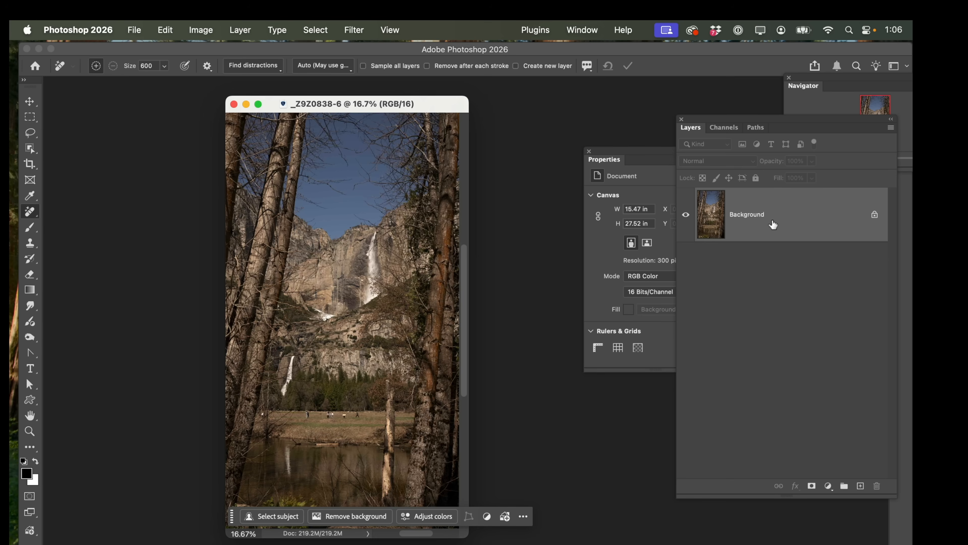
{"action": "left_click_drag", "start_coordinate": [789, 220], "coordinate": [861, 487]}
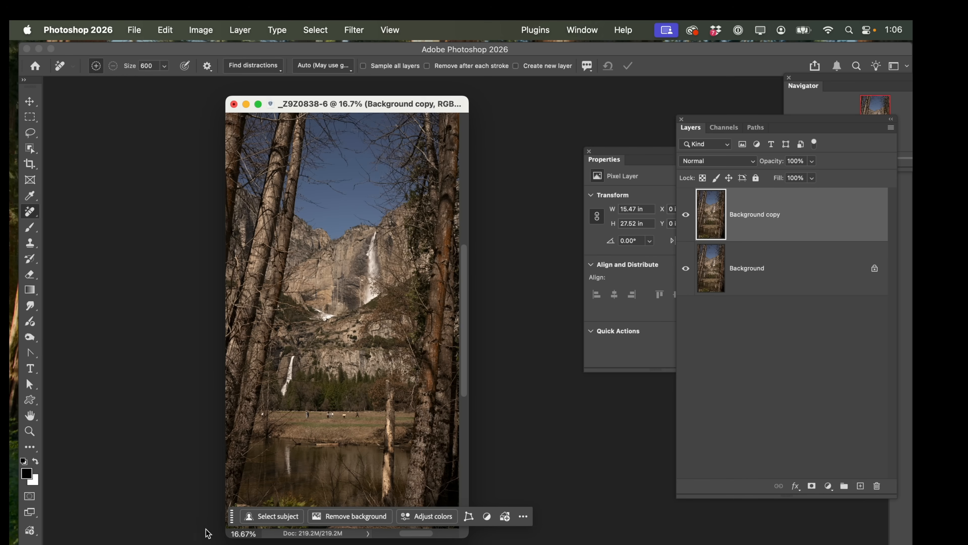
{"action": "left_click_drag", "start_coordinate": [234, 519], "coordinate": [642, 68]}
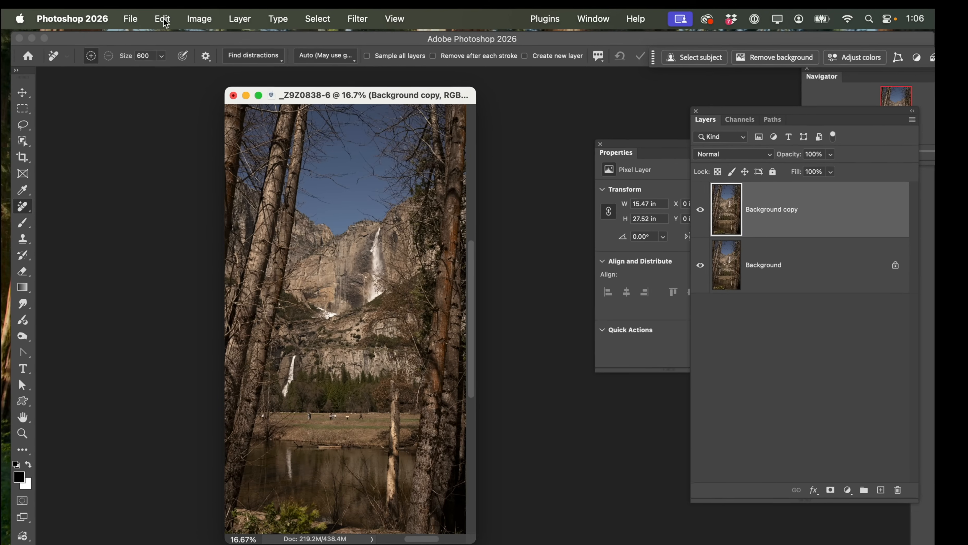
Replace the sky on the duplicated layer with the orange-cloud sunset preset using Sky Replacement, output to New Layers
{"action": "left_click", "coordinate": [166, 29]}
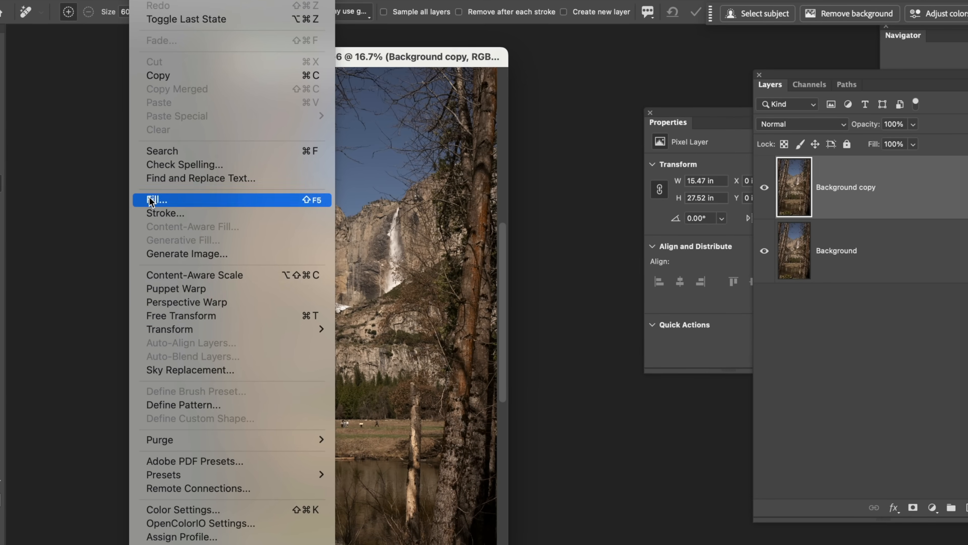
{"action": "left_click", "coordinate": [179, 369]}
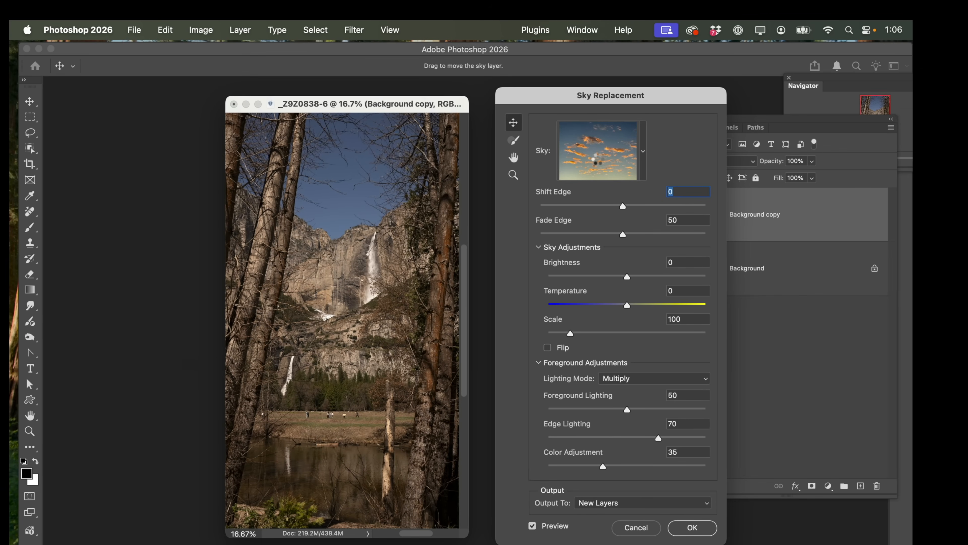
{"action": "left_click", "coordinate": [600, 157]}
{"action": "left_click", "coordinate": [600, 157]}
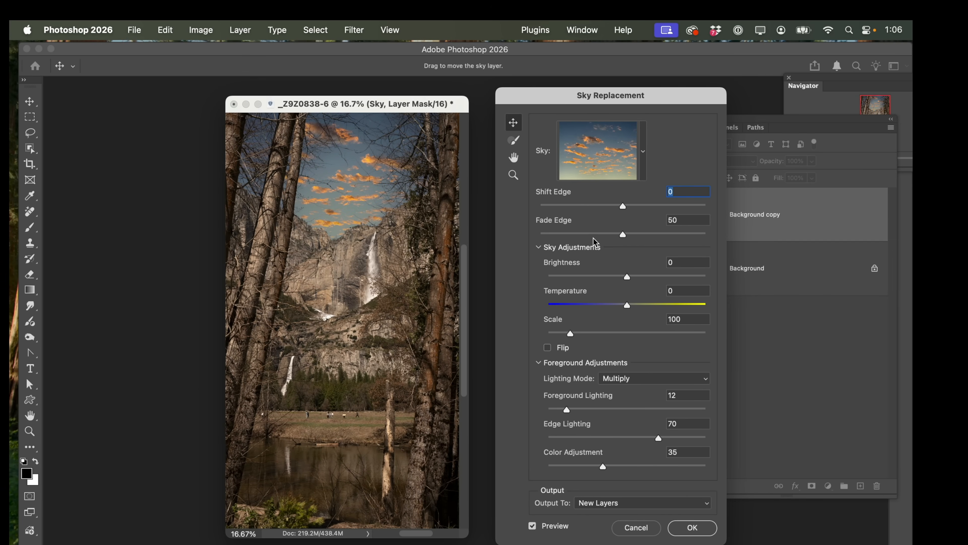
{"action": "left_click", "coordinate": [691, 528]}
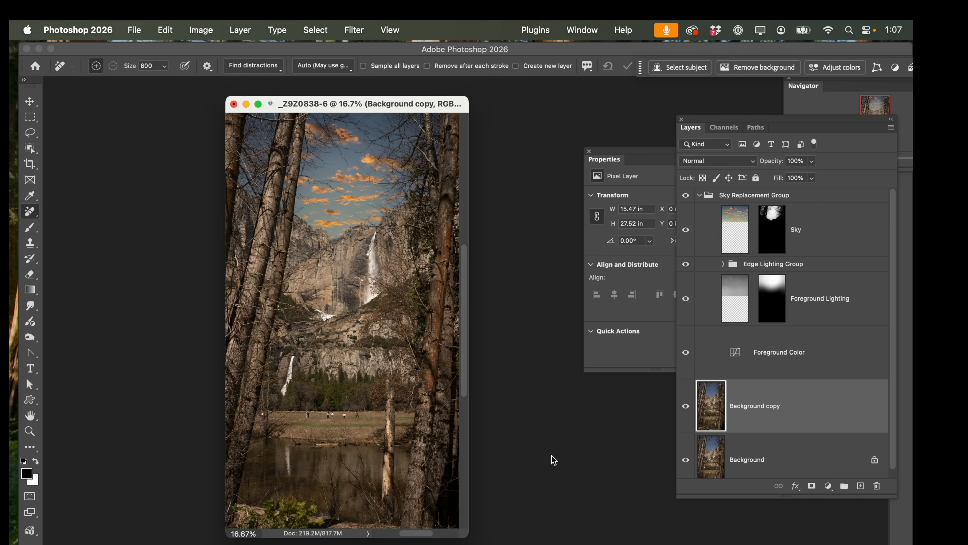
Widen the document window and convert the layered image's color depth to 8 Bits/Channel
{"action": "left_click_drag", "start_coordinate": [465, 537], "coordinate": [526, 539]}
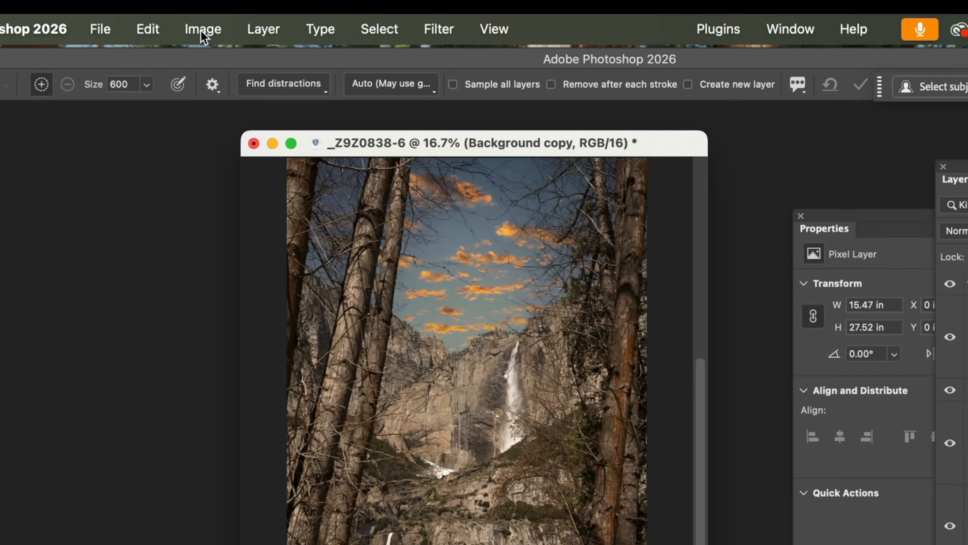
{"action": "left_click", "coordinate": [201, 30]}
{"action": "mouse_move", "coordinate": [208, 68]}
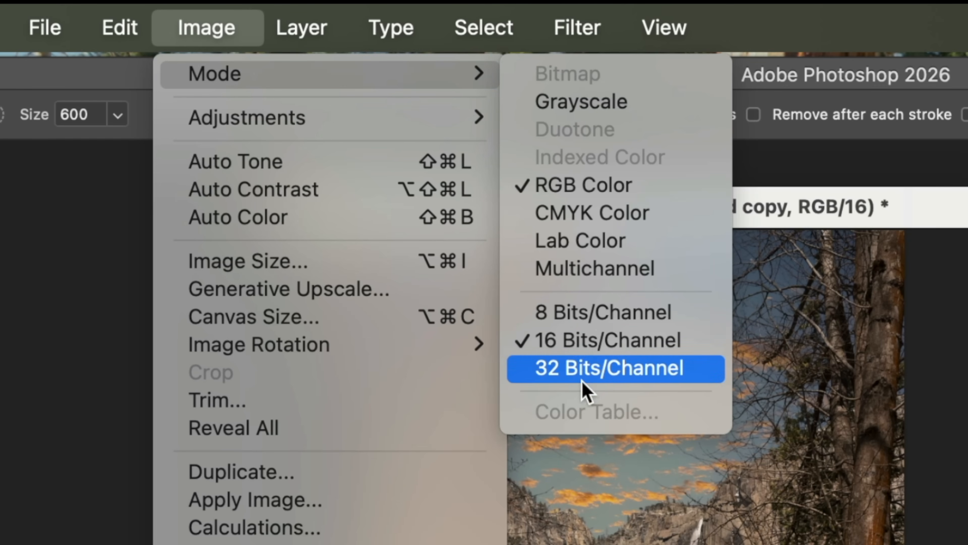
{"action": "left_click", "coordinate": [608, 311]}
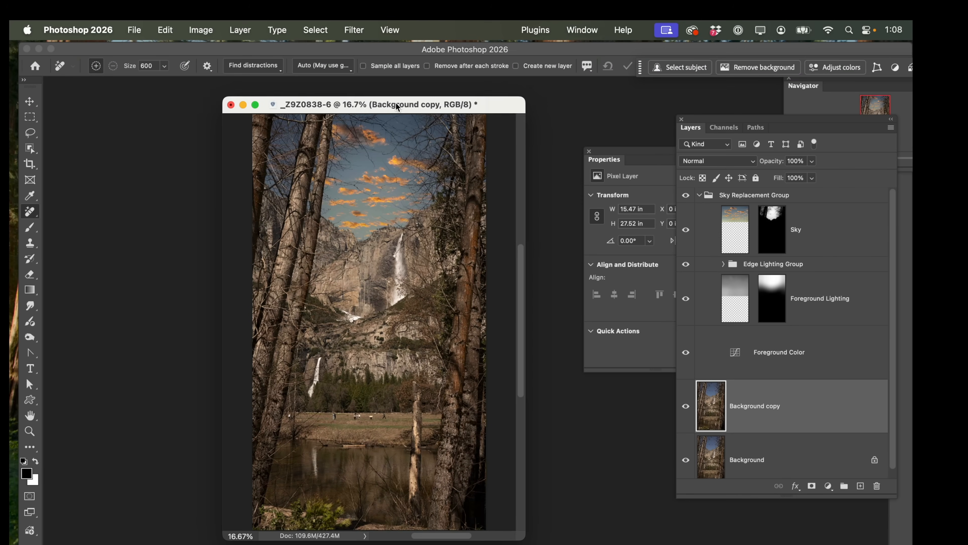
Close the sky-replaced waterfall document and save its changes
{"action": "left_click_drag", "start_coordinate": [397, 107], "coordinate": [387, 108]}
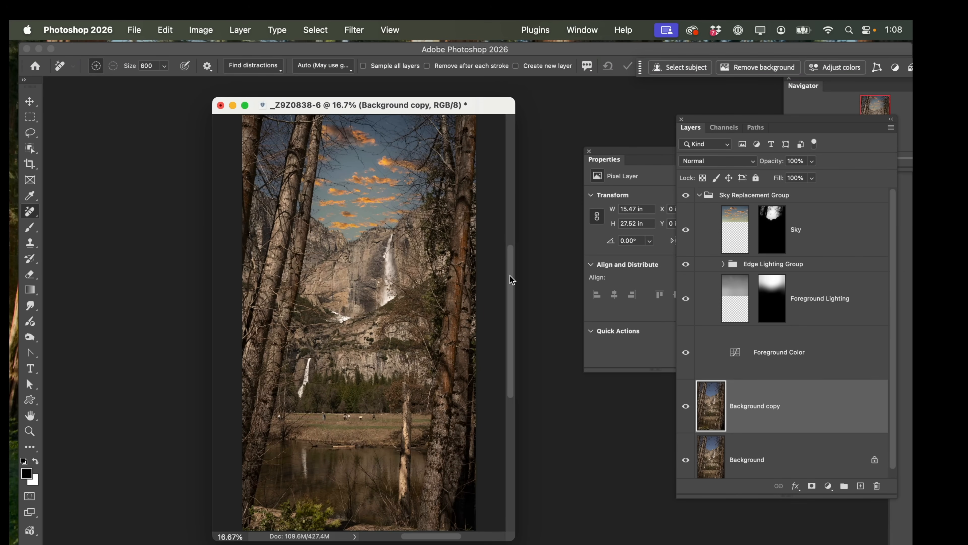
{"action": "mouse_move", "coordinate": [511, 279]}
{"action": "left_mouse_down"}
{"action": "mouse_move", "coordinate": [506, 211]}
{"action": "mouse_move", "coordinate": [511, 278]}
{"action": "left_mouse_up"}
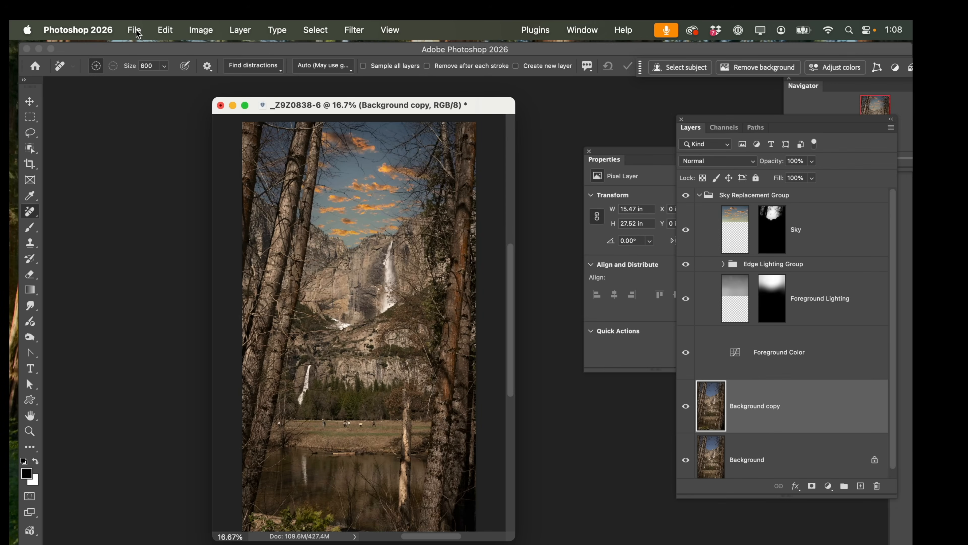
{"action": "left_click", "coordinate": [136, 31]}
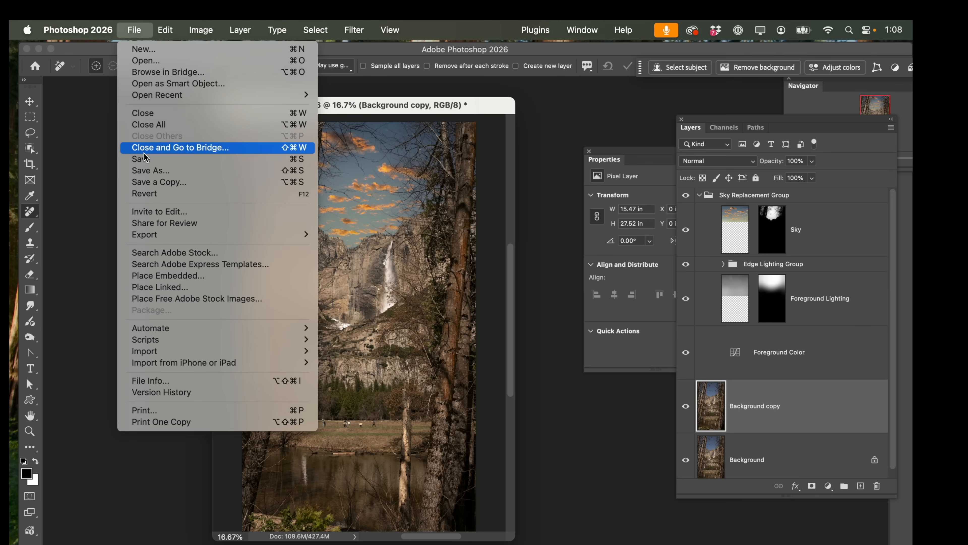
{"action": "left_click", "coordinate": [78, 140]}
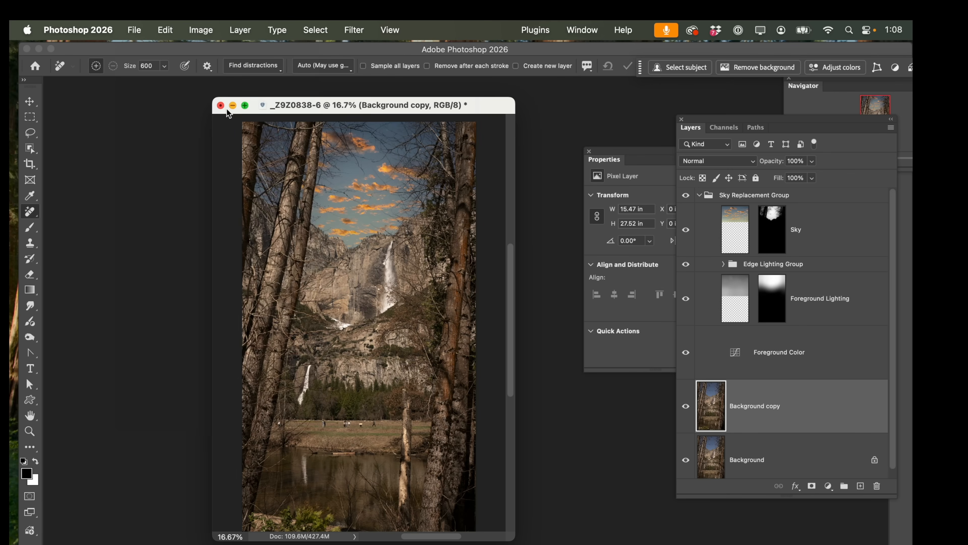
{"action": "left_click", "coordinate": [221, 105]}
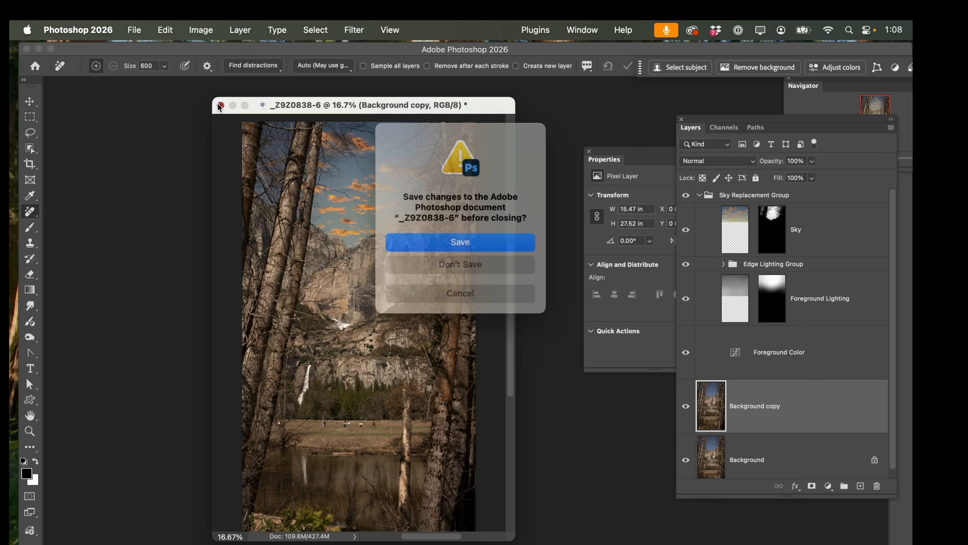
{"action": "left_click", "coordinate": [469, 240]}
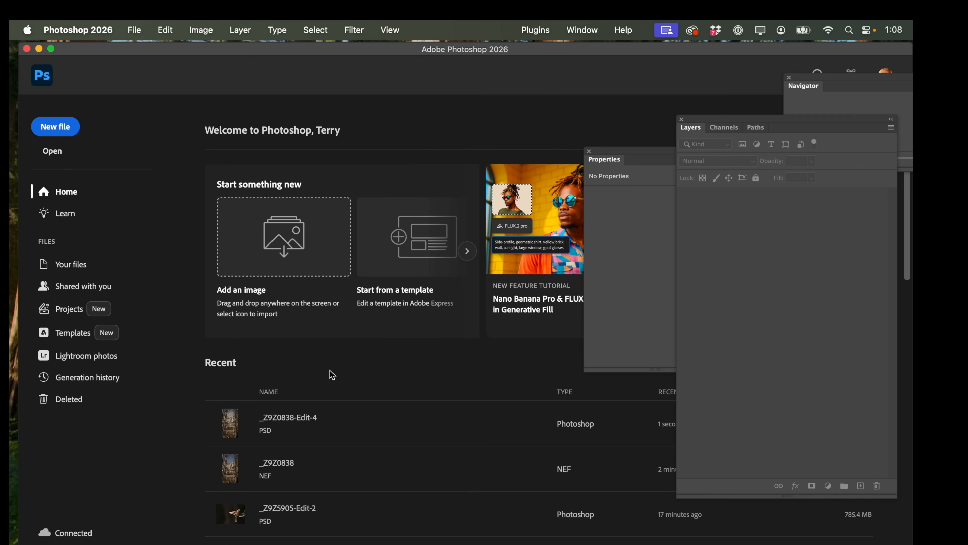
Switch to Lightroom Classic, show the collection as a grid, and collapse and re-expand the stack of two waterfall photos
{"action": "key", "text": "super+Tab"}
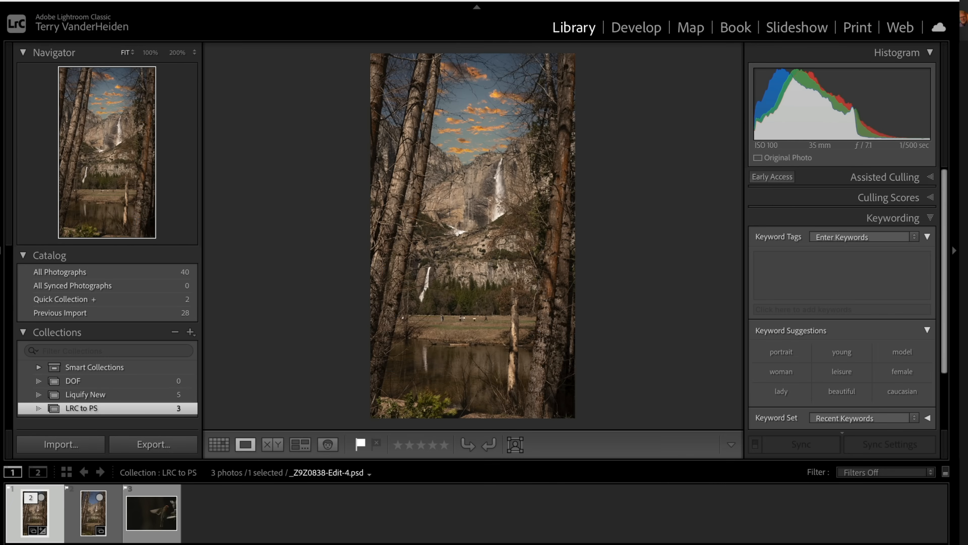
{"action": "left_click", "coordinate": [219, 444]}
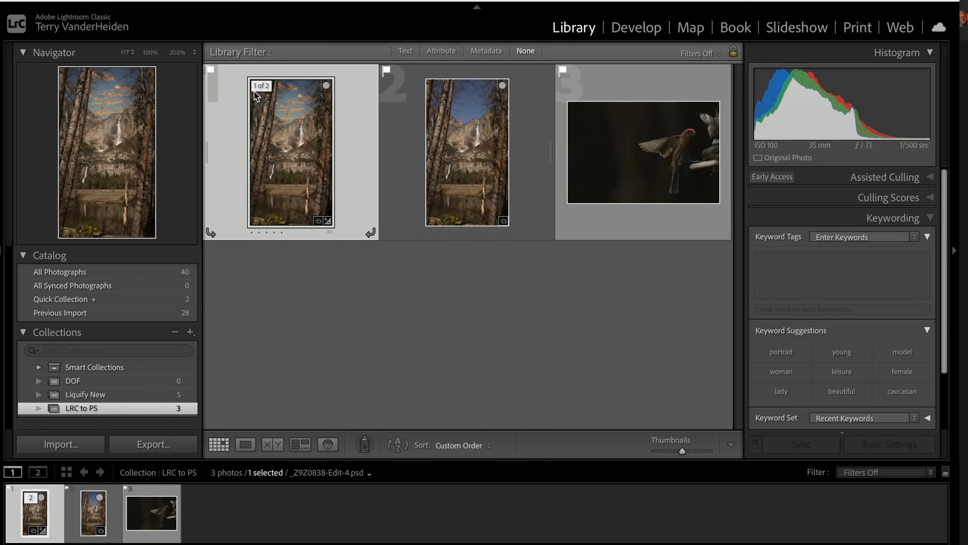
{"action": "left_click", "coordinate": [261, 86]}
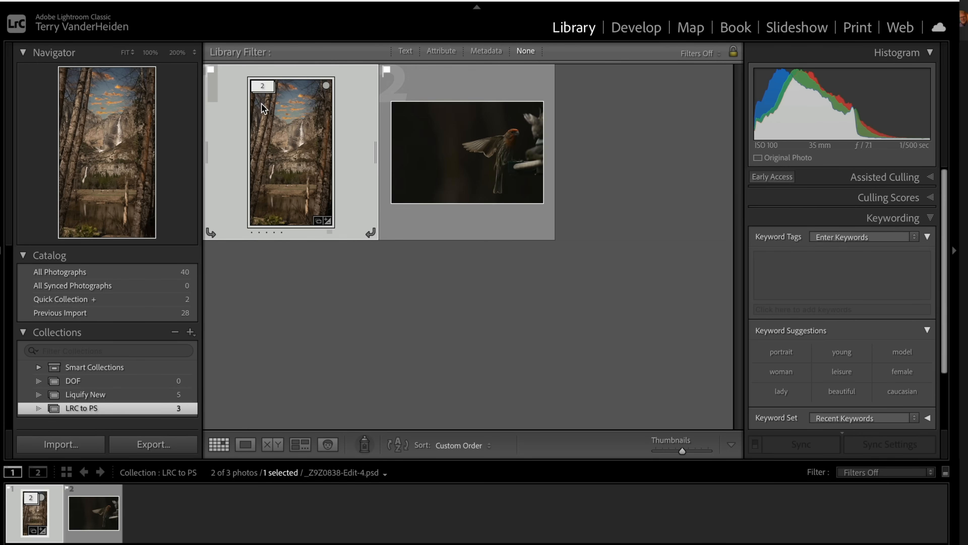
{"action": "left_click", "coordinate": [262, 86]}
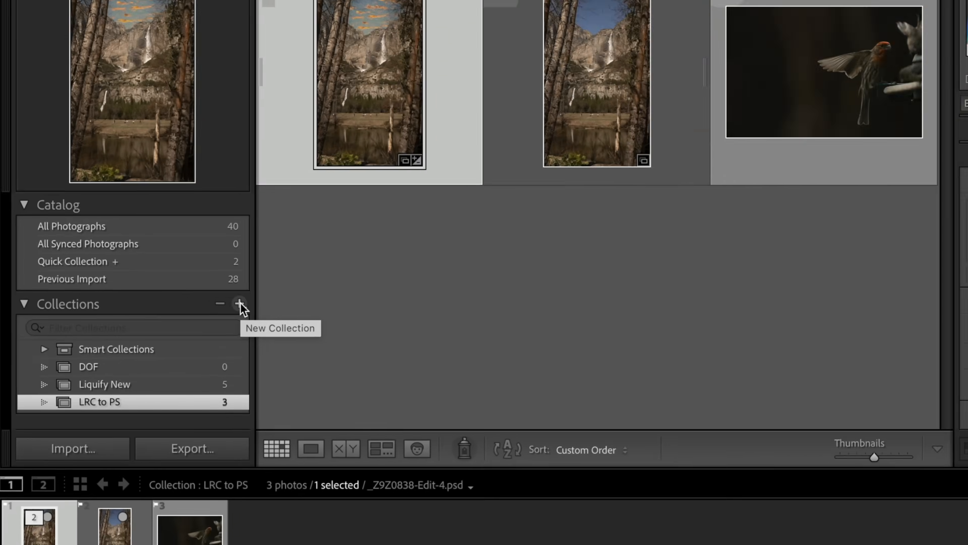
Create a smart collection named PSD's with the rule File Type is Photoshop Document (PSD)
{"action": "left_click", "coordinate": [189, 332]}
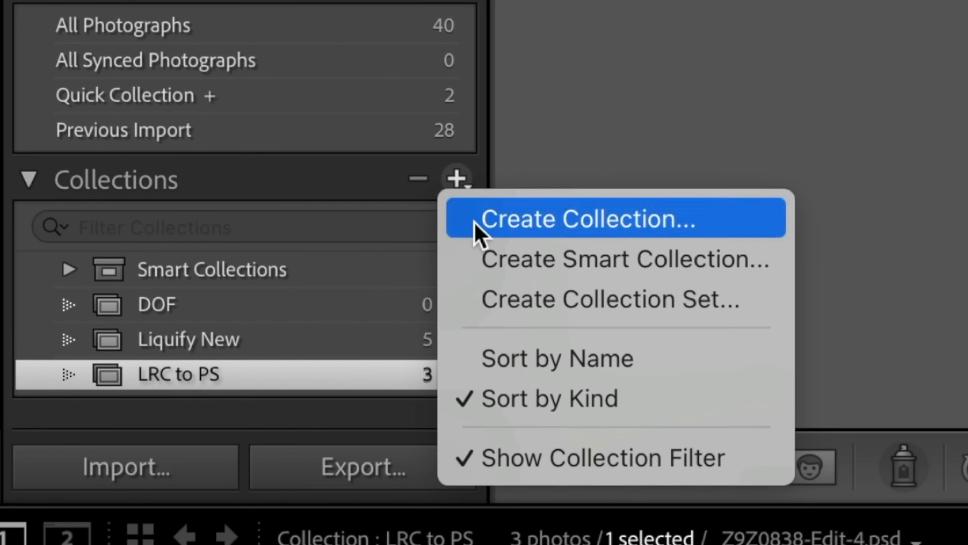
{"action": "left_click", "coordinate": [507, 261]}
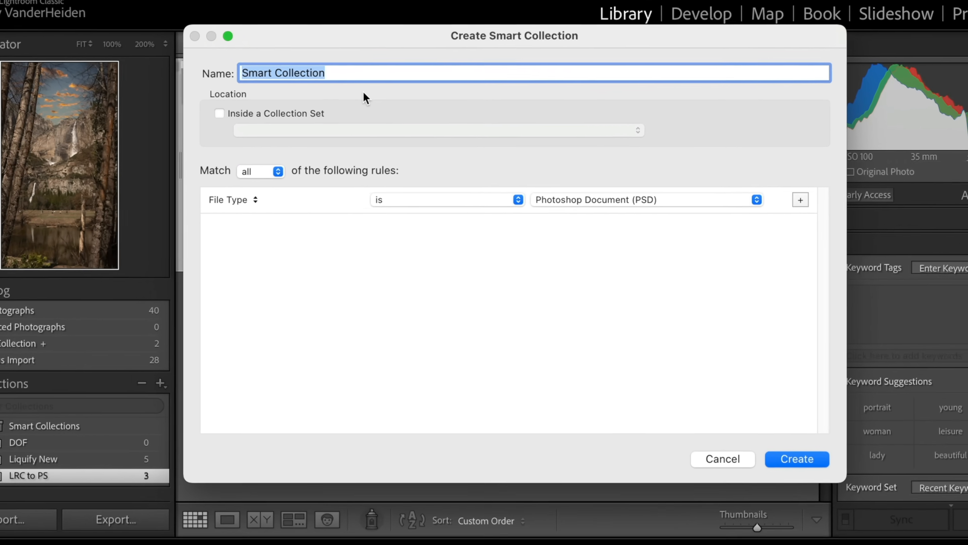
{"action": "type", "text": "PSD's"}
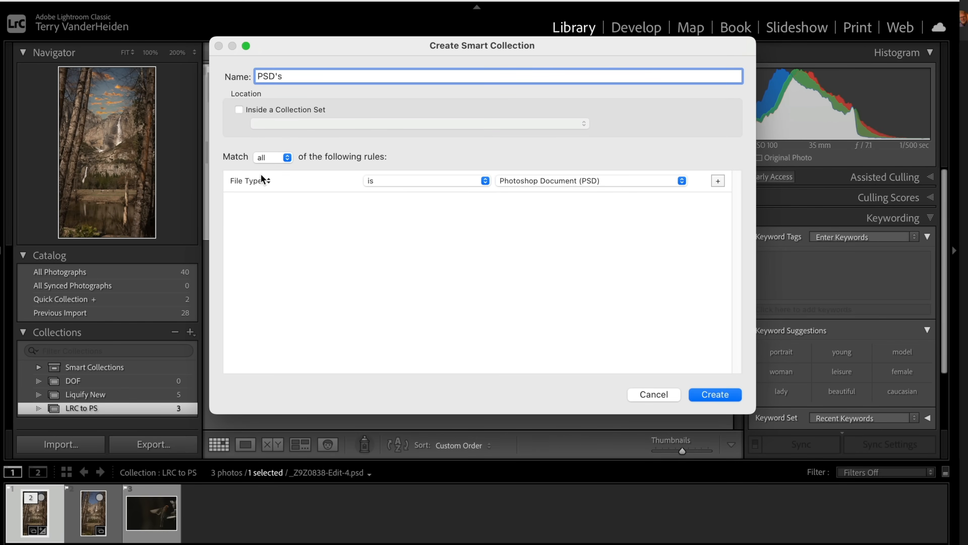
{"action": "left_click", "coordinate": [256, 180]}
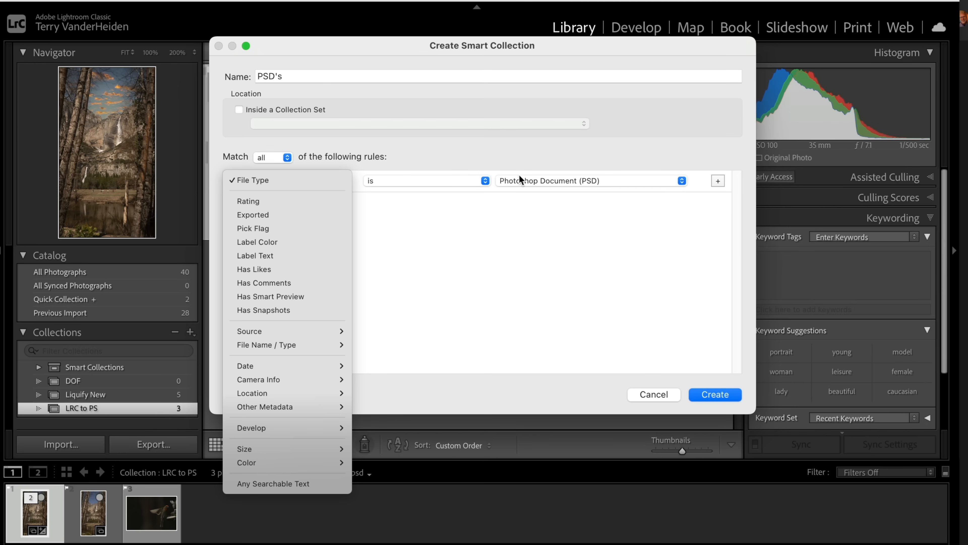
{"action": "left_click", "coordinate": [563, 180]}
{"action": "left_click", "coordinate": [563, 179]}
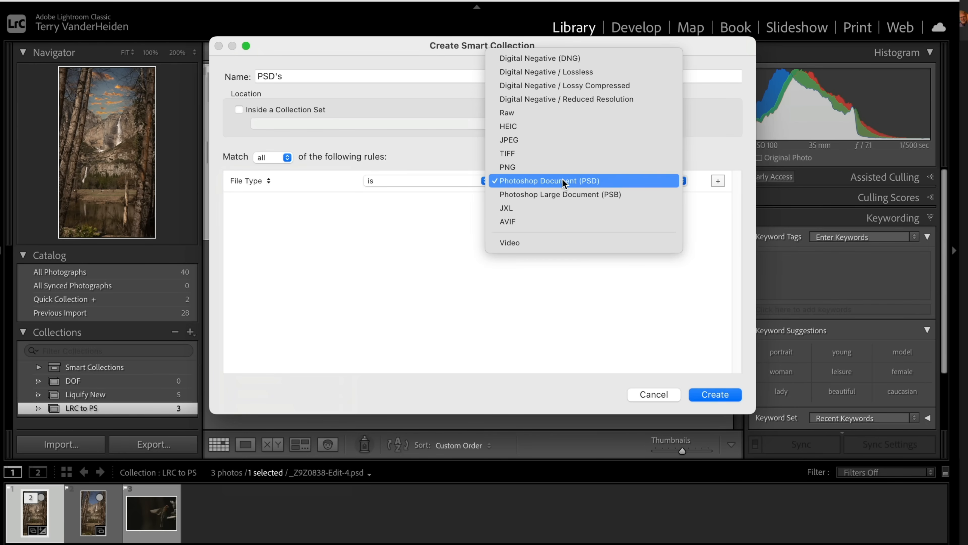
{"action": "left_click", "coordinate": [604, 181]}
{"action": "left_click", "coordinate": [733, 397]}
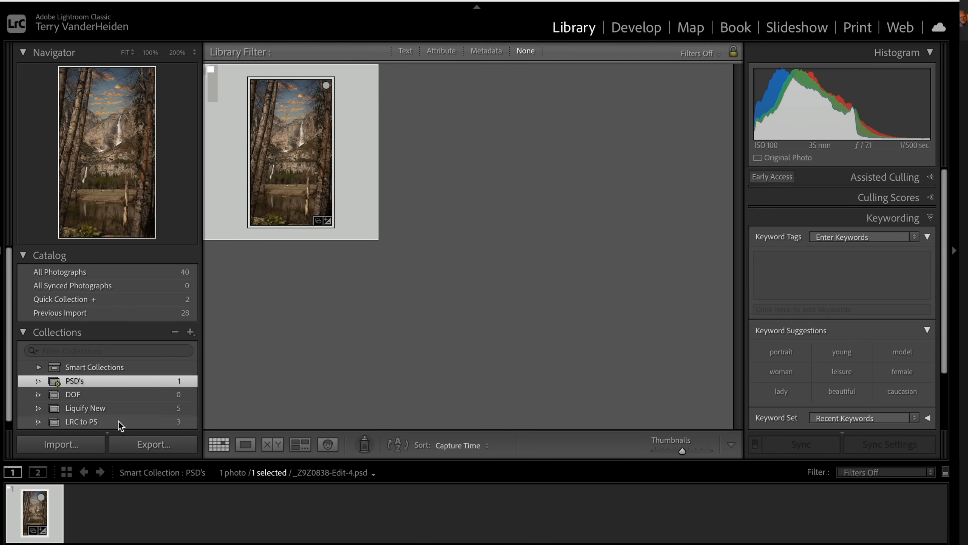
Open the original blue-sky waterfall photo from the LRC to PS collection in the Develop module
{"action": "left_click", "coordinate": [136, 421]}
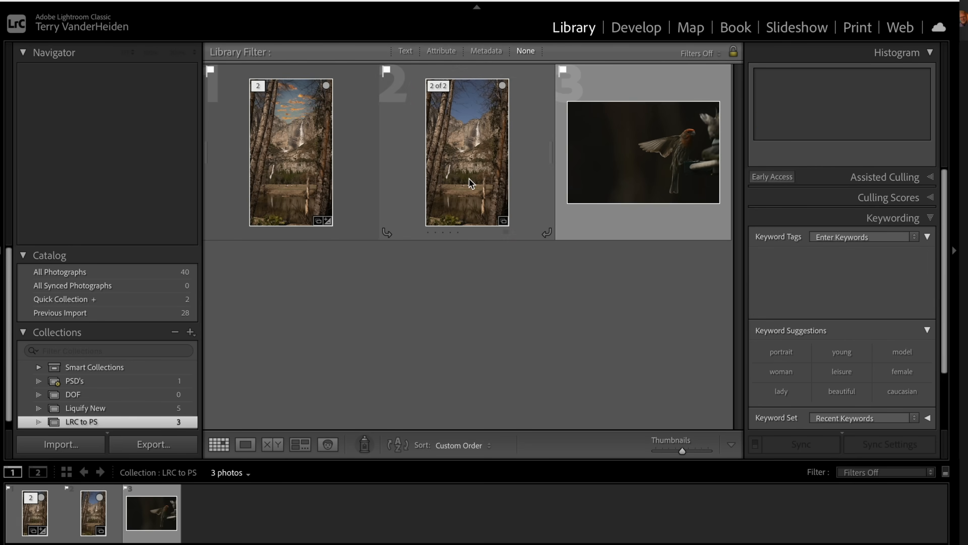
{"action": "double_click", "coordinate": [469, 178]}
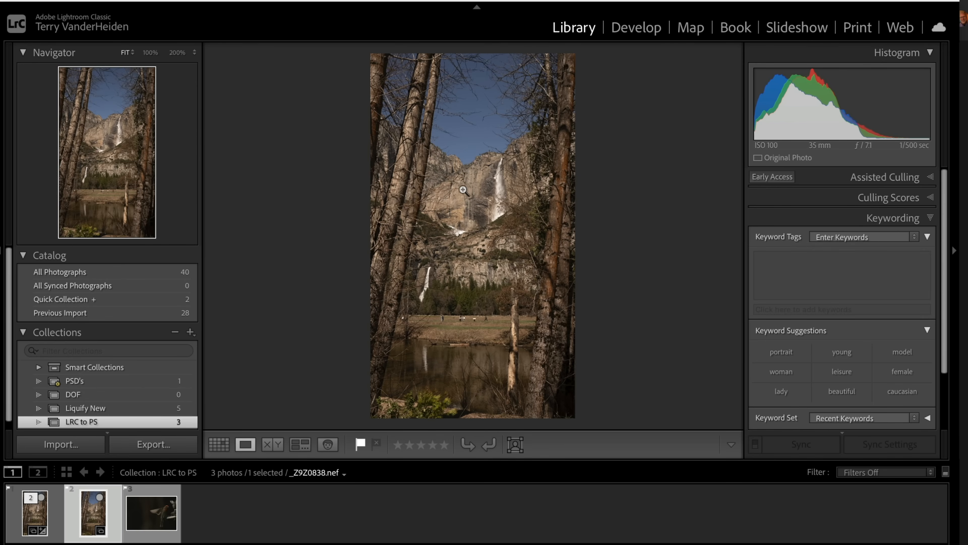
{"action": "left_click", "coordinate": [642, 38]}
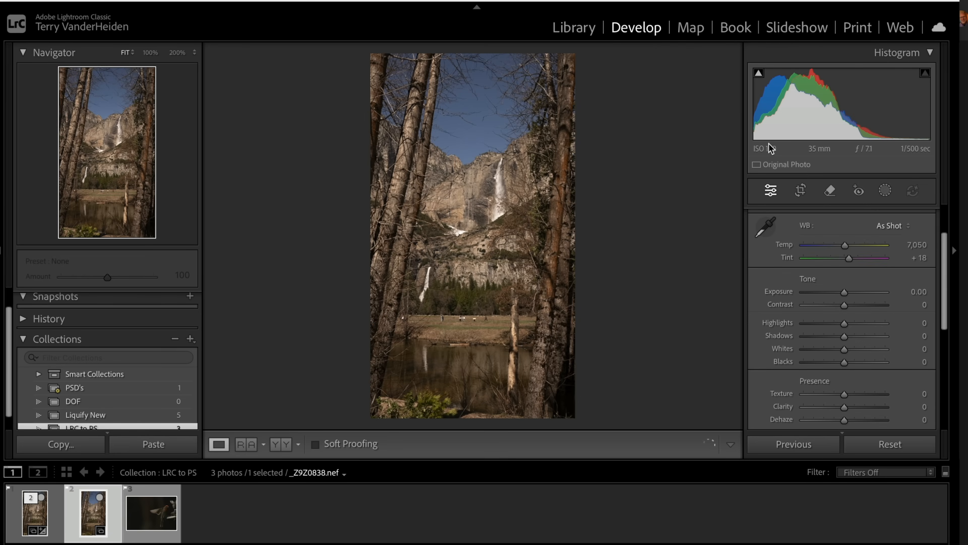
Paint a brush mask over the tree trunks on both sides of the photo and lower its exposure to -0.77
{"action": "left_click", "coordinate": [884, 190]}
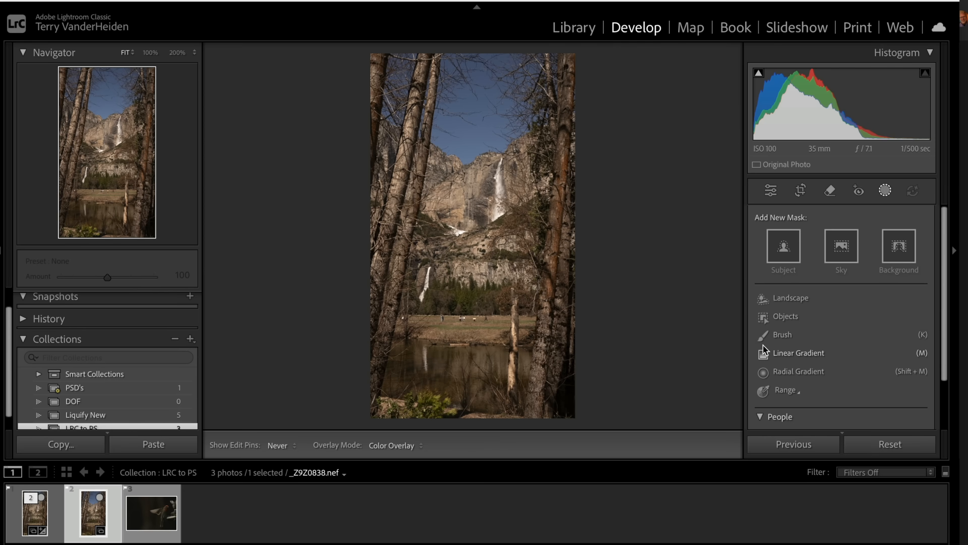
{"action": "left_click", "coordinate": [762, 336]}
{"action": "left_click_drag", "start_coordinate": [560, 63], "coordinate": [552, 416]}
{"action": "mouse_move", "coordinate": [373, 405]}
{"action": "left_mouse_down"}
{"action": "mouse_move", "coordinate": [372, 256]}
{"action": "mouse_move", "coordinate": [406, 67]}
{"action": "mouse_move", "coordinate": [379, 107]}
{"action": "left_mouse_up"}
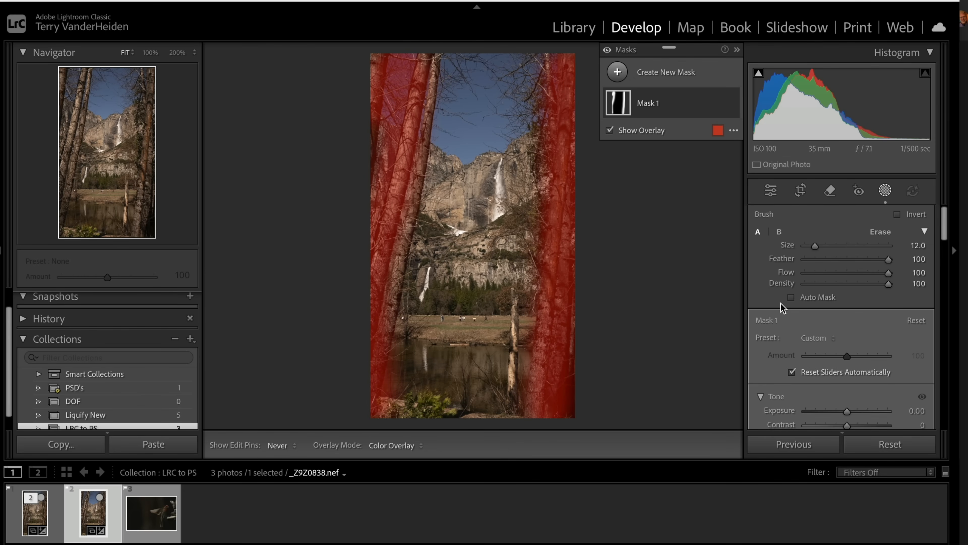
{"action": "scroll", "coordinate": [855, 329], "scroll_direction": "down", "scroll_amount": 5}
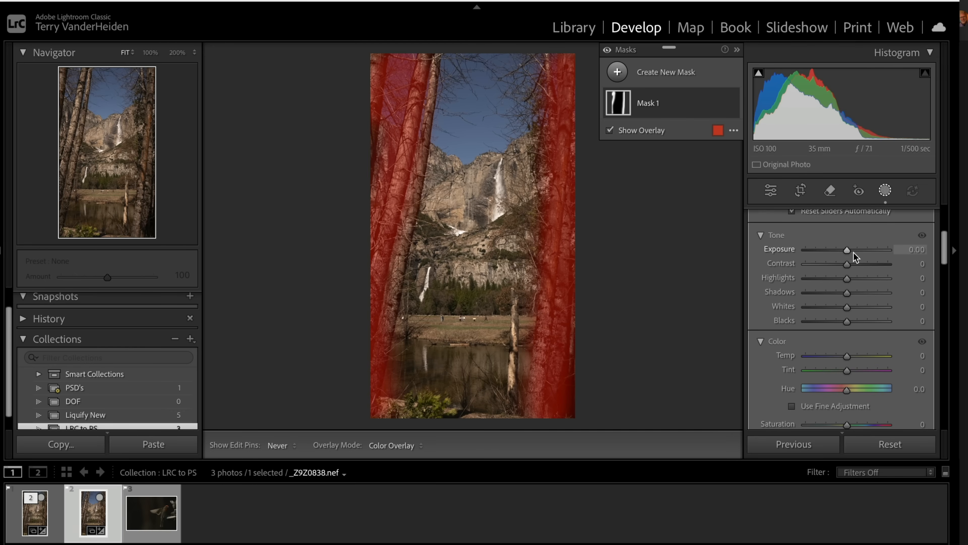
{"action": "left_click_drag", "start_coordinate": [847, 249], "coordinate": [840, 251]}
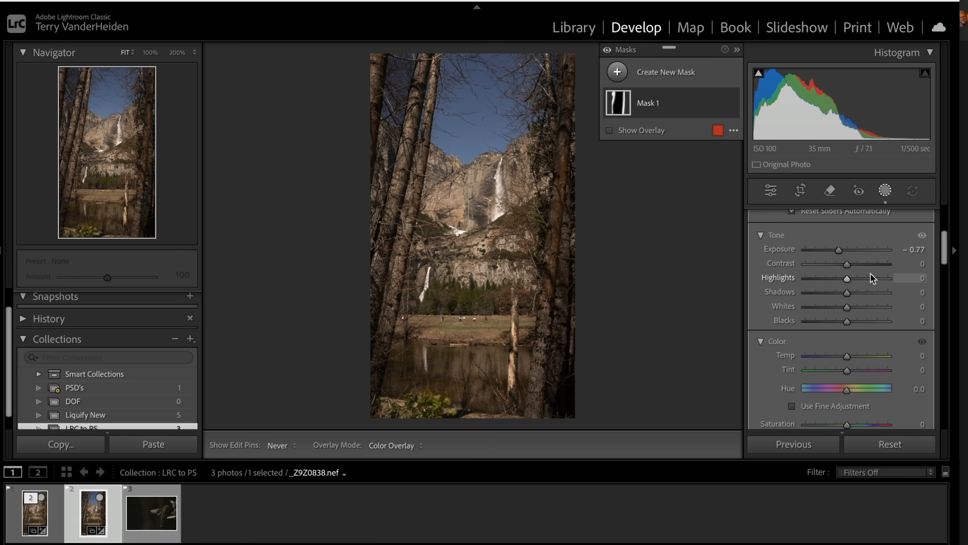
Send the darkened waterfall photo to Adobe Photoshop 2026 for editing
{"action": "right_click", "coordinate": [468, 218]}
{"action": "mouse_move", "coordinate": [484, 259]}
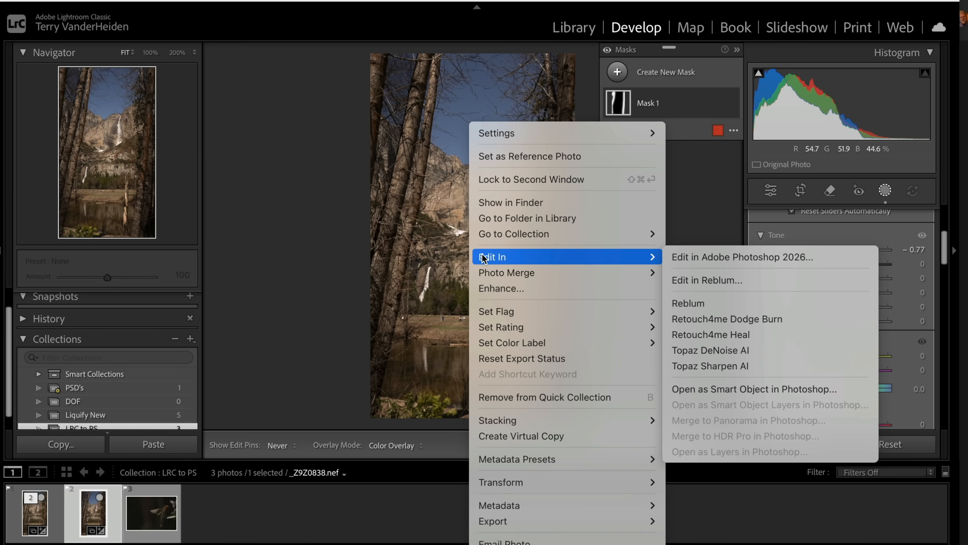
{"action": "left_click", "coordinate": [725, 258]}
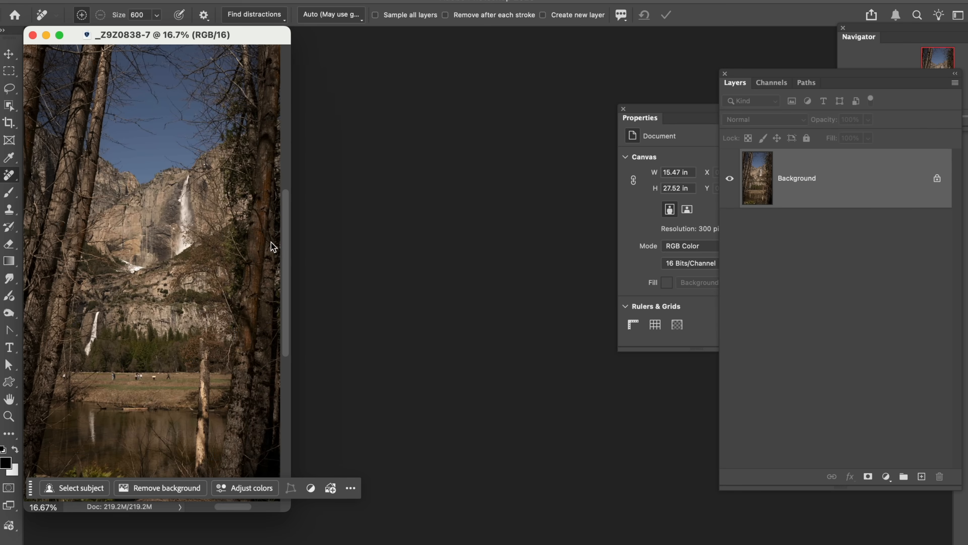
Move the document window toward the middle, duplicate the Background layer, and add an empty layer above the copy
{"action": "left_click_drag", "start_coordinate": [204, 39], "coordinate": [353, 52]}
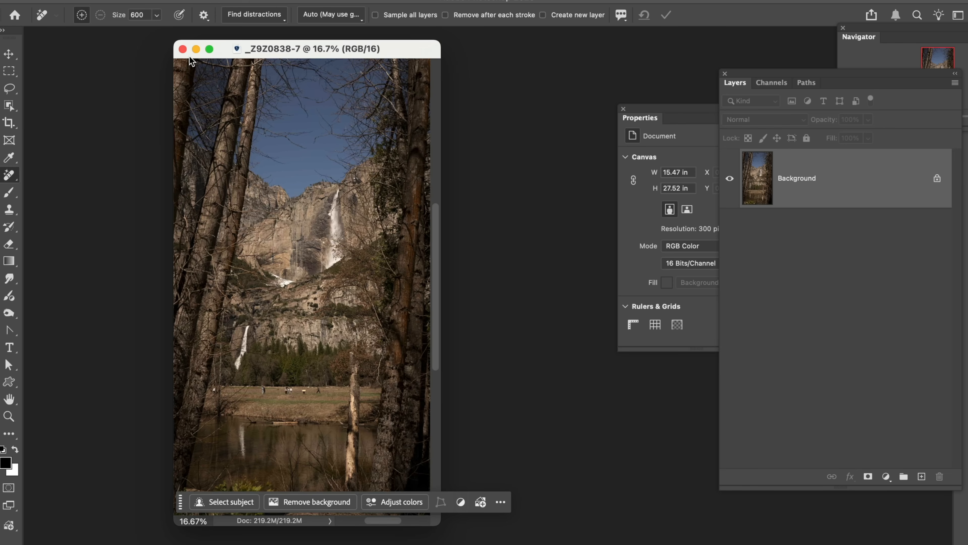
{"action": "left_click_drag", "start_coordinate": [820, 191], "coordinate": [921, 476]}
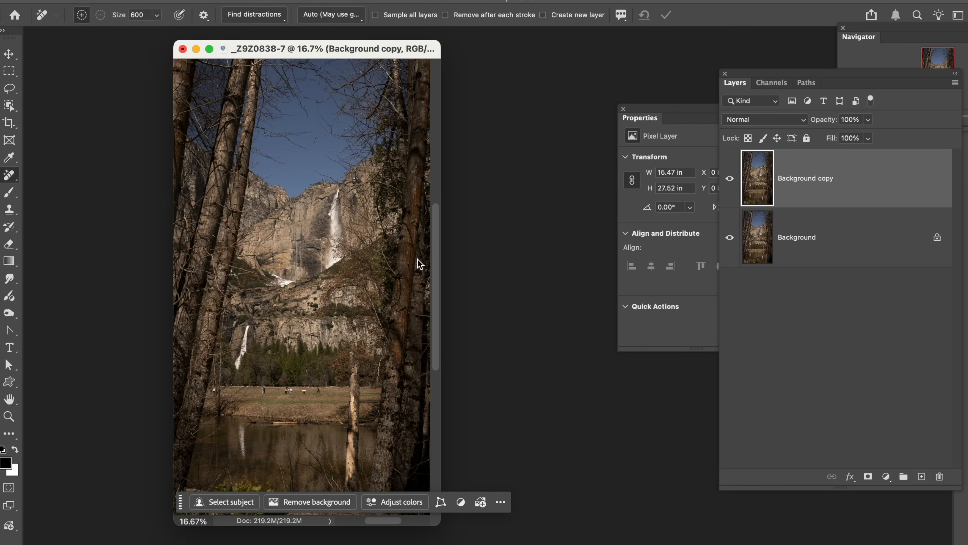
{"action": "left_click", "coordinate": [921, 476]}
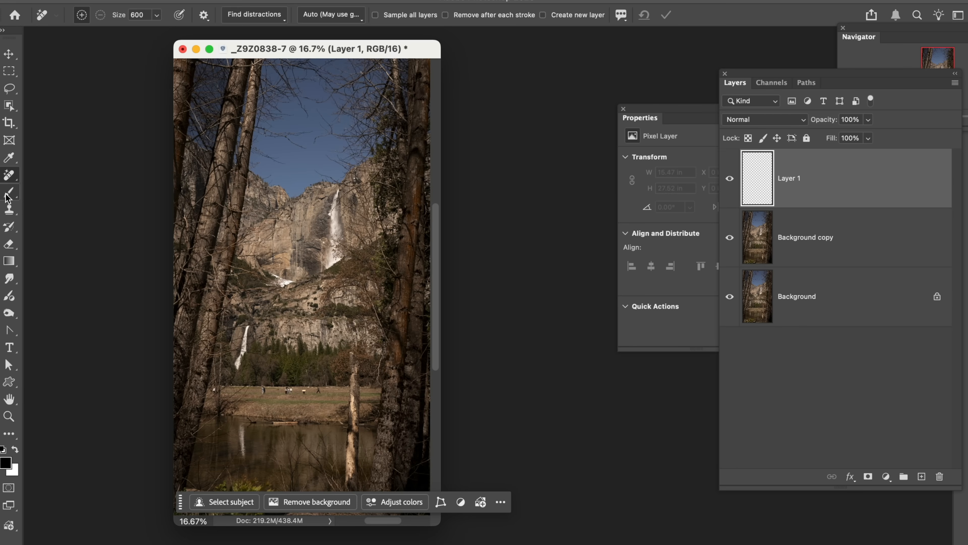
Choose the Brush tool and set the foreground color to red, cb0e0e
{"action": "left_click", "coordinate": [9, 192]}
{"action": "left_click", "coordinate": [3, 466]}
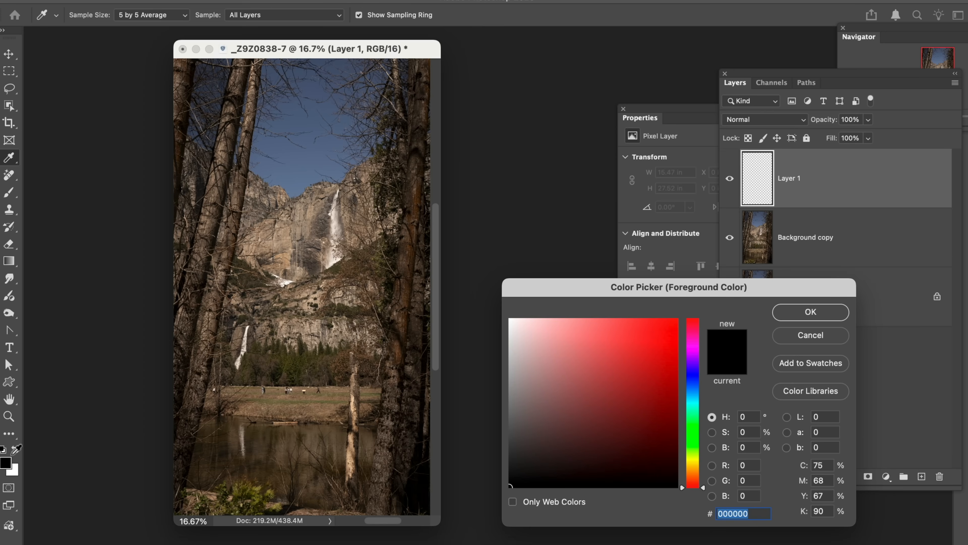
{"action": "left_click", "coordinate": [667, 352]}
{"action": "left_click", "coordinate": [811, 312]}
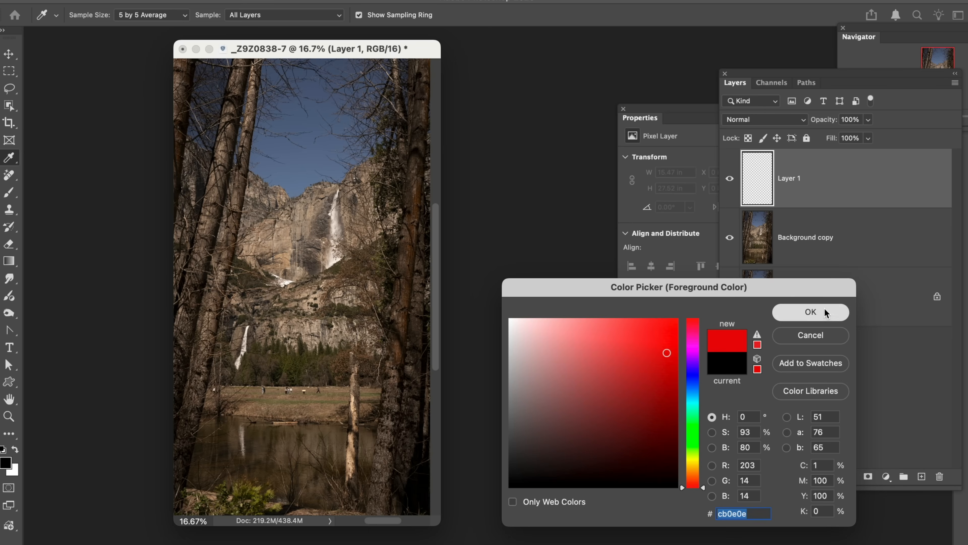
Set the brush to 1400 px with 81% hardness and paint one red dot over the left tree trunks on Layer 1
{"action": "key", "text": "bracketleft"}
{"action": "key", "text": "bracketleft"}
{"action": "key", "text": "bracketleft"}
{"action": "key", "text": "bracketleft"}
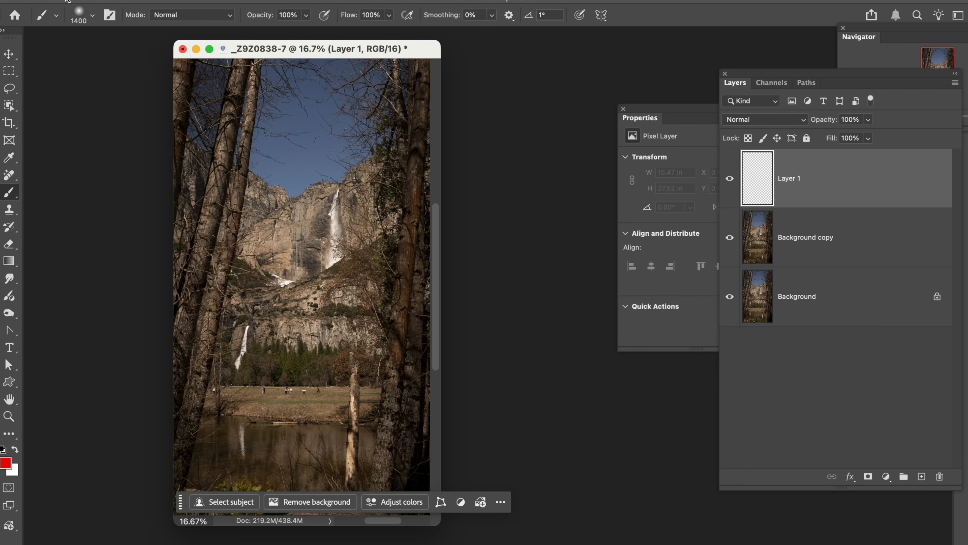
{"action": "left_click", "coordinate": [92, 17]}
{"action": "left_click_drag", "start_coordinate": [79, 87], "coordinate": [138, 95]}
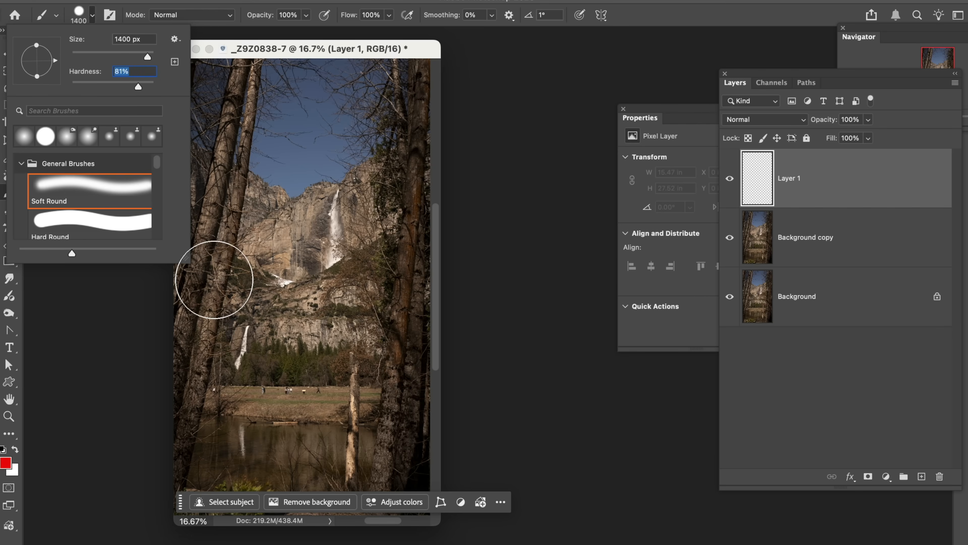
{"action": "key", "text": "Return"}
{"action": "left_click", "coordinate": [218, 278]}
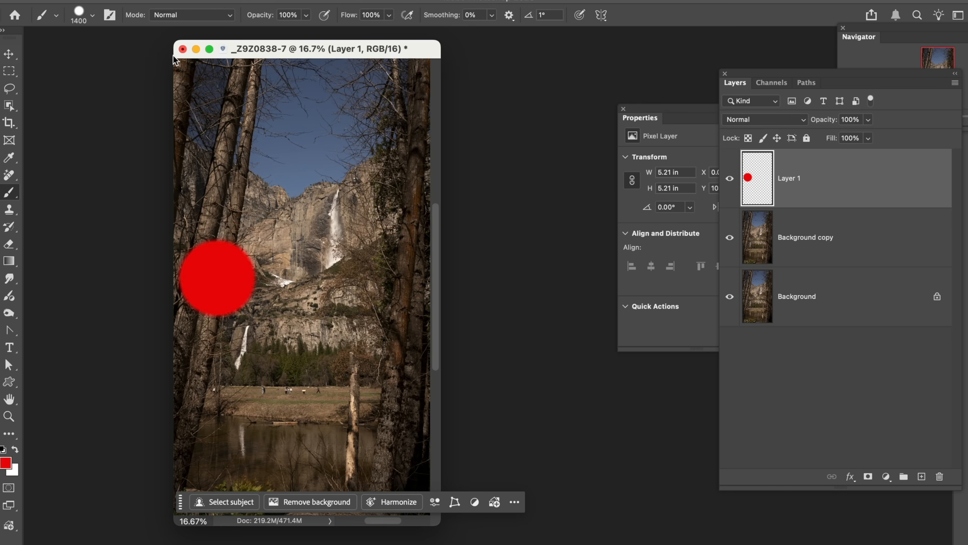
Close the waterfall document with the red dot and save its changes
{"action": "left_click", "coordinate": [182, 49]}
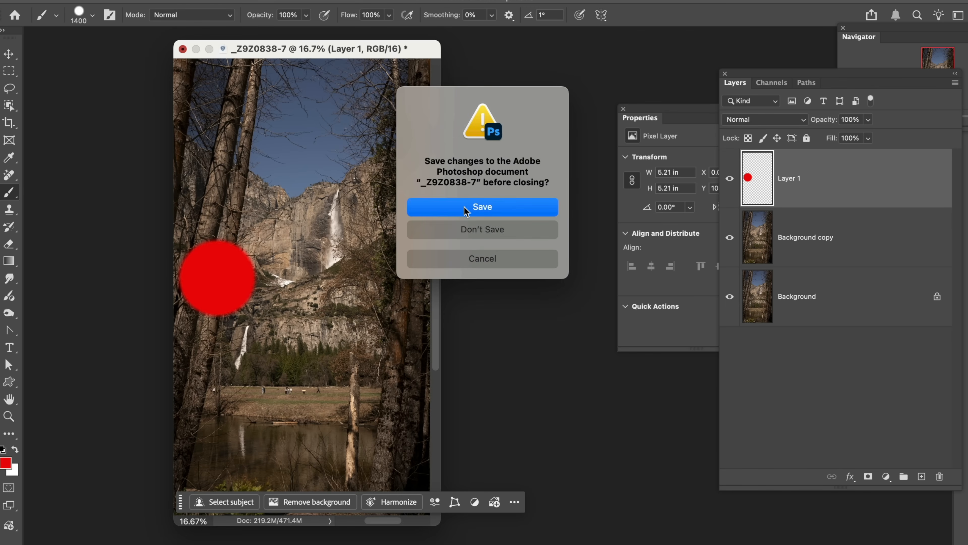
{"action": "left_click", "coordinate": [466, 210]}
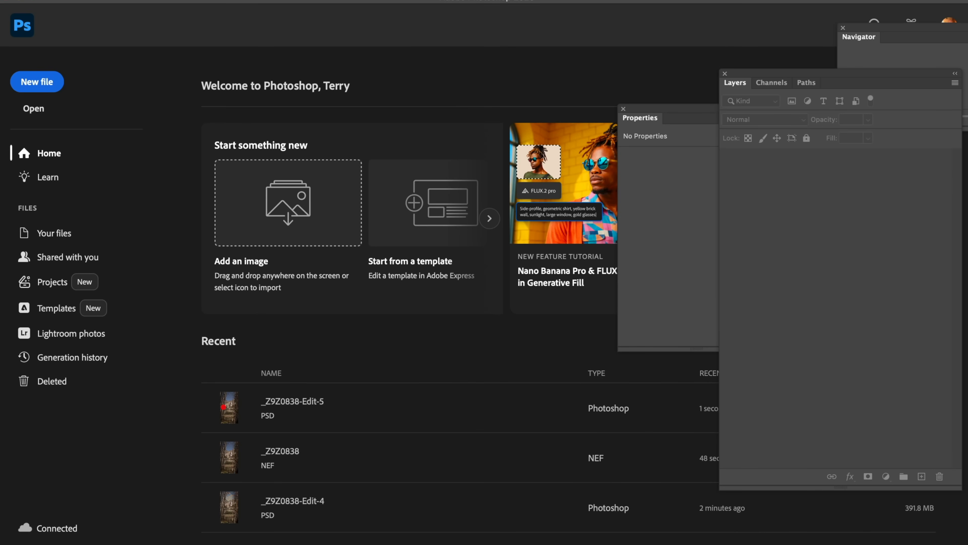
Switch to Lightroom Classic and show the LRC to PS collection as a grid with nothing selected
{"action": "key", "text": "super+Tab"}
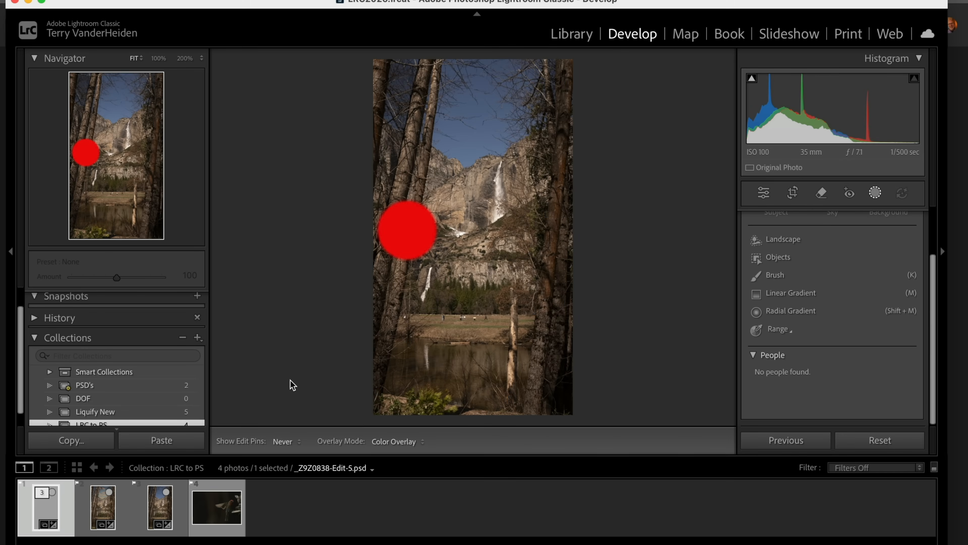
{"action": "key", "text": "g"}
{"action": "left_click", "coordinate": [465, 335]}
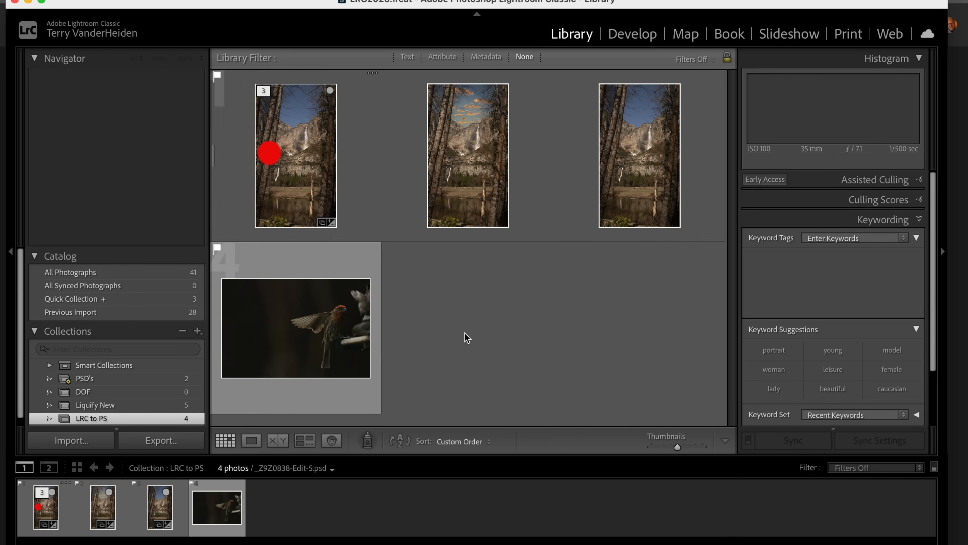
Collapse and re-expand the stack of three waterfall photos, and check the PSD's smart collection
{"action": "left_click", "coordinate": [266, 92]}
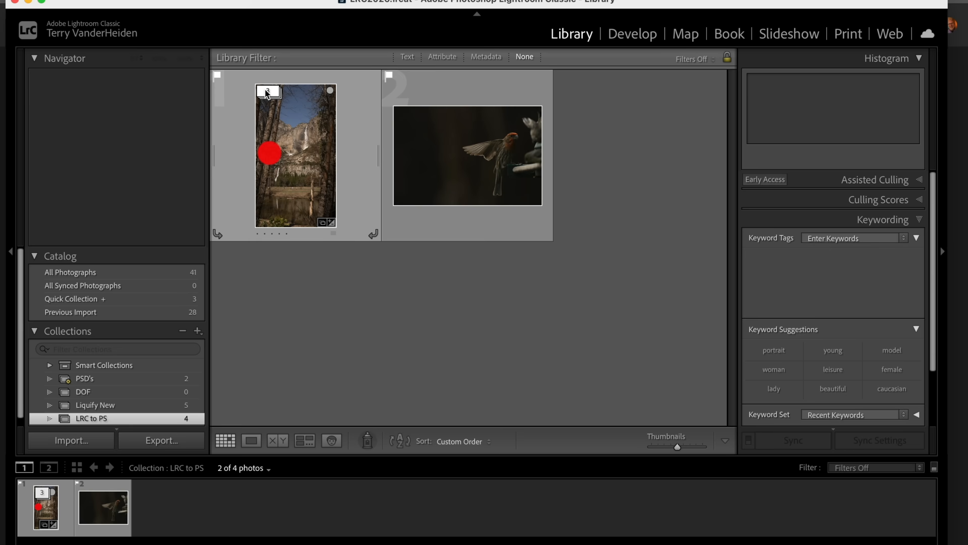
{"action": "left_click", "coordinate": [266, 92]}
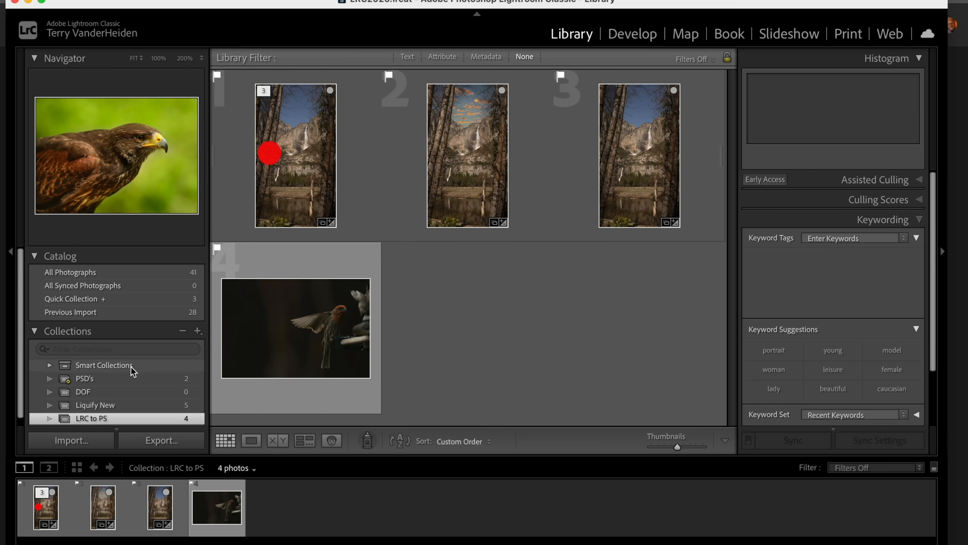
{"action": "left_click", "coordinate": [116, 379]}
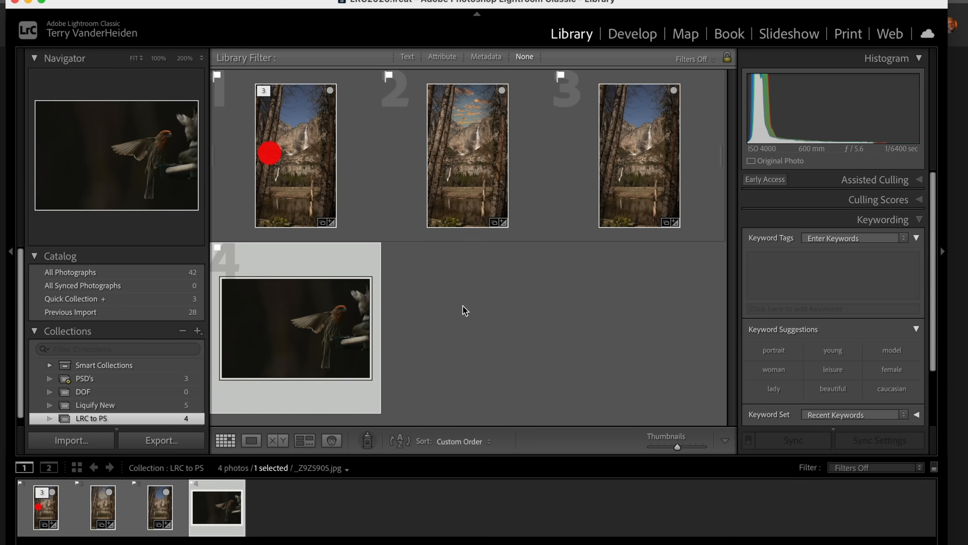
{"action": "left_click", "coordinate": [448, 304]}
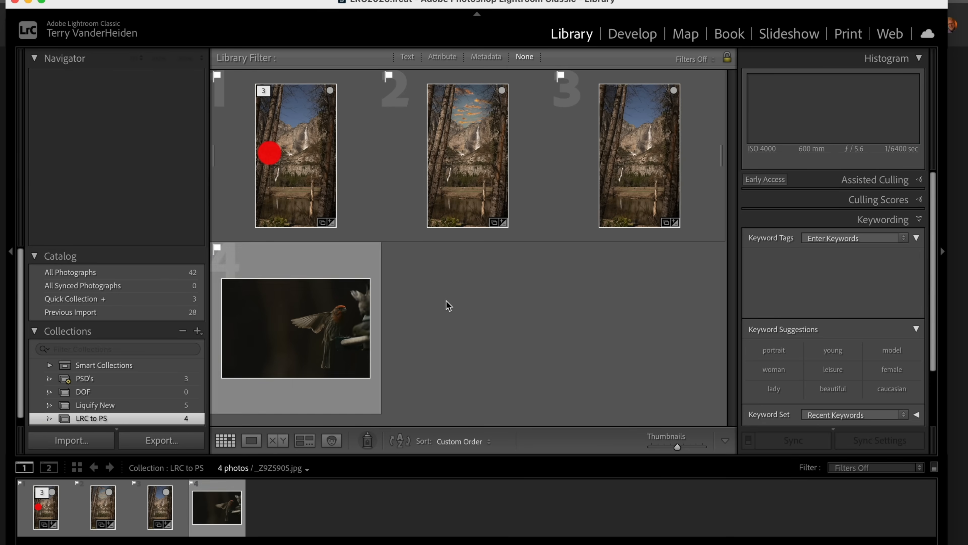
Open the bird photo _Z9Z5905.jpg in Develop and mask the bird with an Objects selection
{"action": "double_click", "coordinate": [308, 324]}
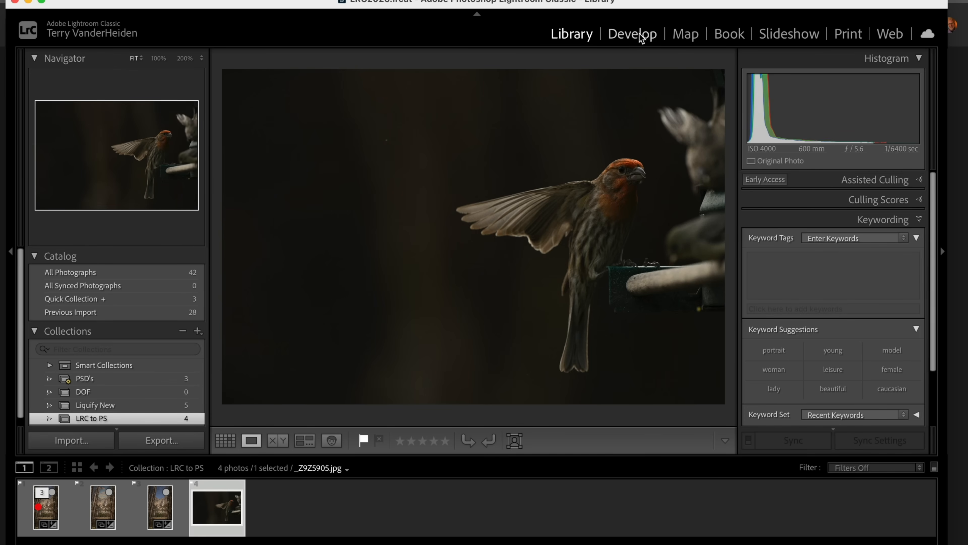
{"action": "left_click", "coordinate": [631, 35]}
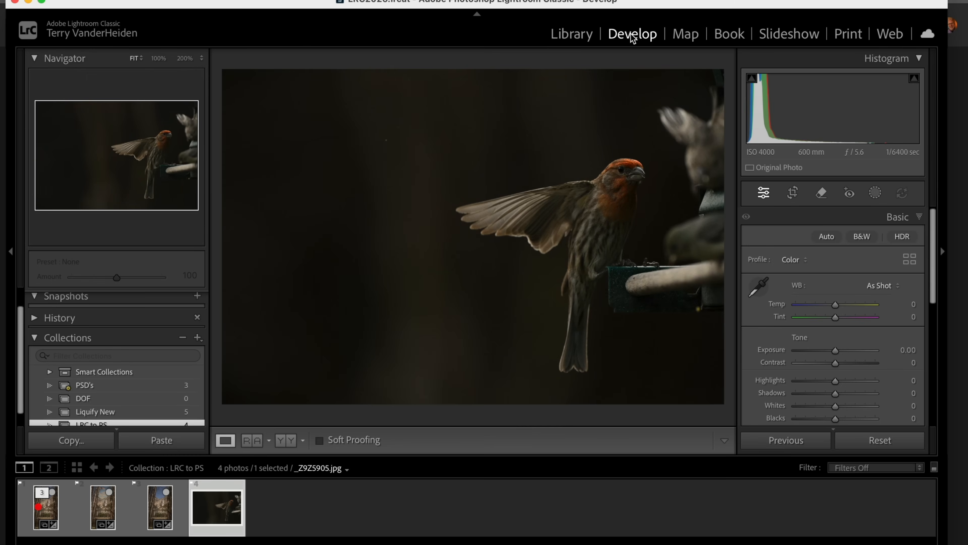
{"action": "left_click", "coordinate": [875, 193]}
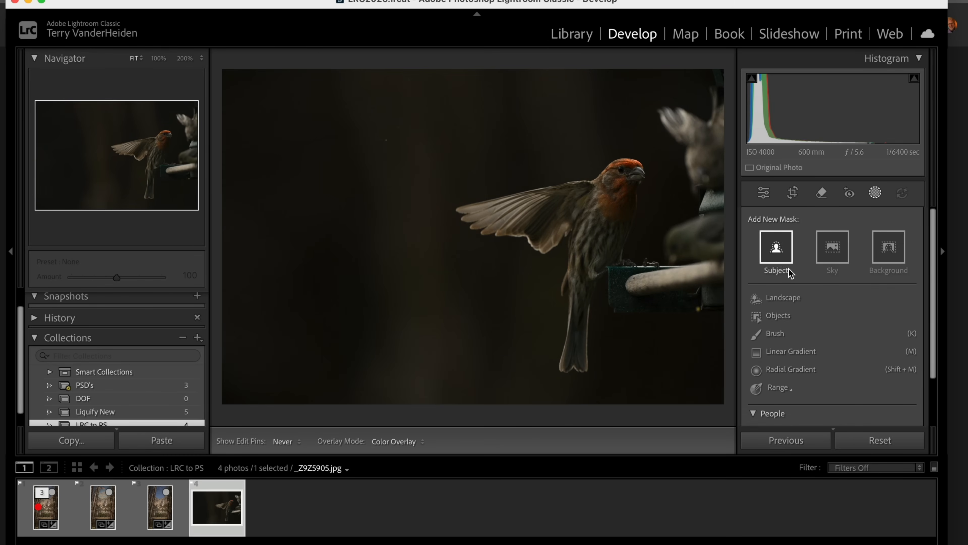
{"action": "left_click", "coordinate": [757, 317]}
{"action": "left_click_drag", "start_coordinate": [427, 139], "coordinate": [665, 383]}
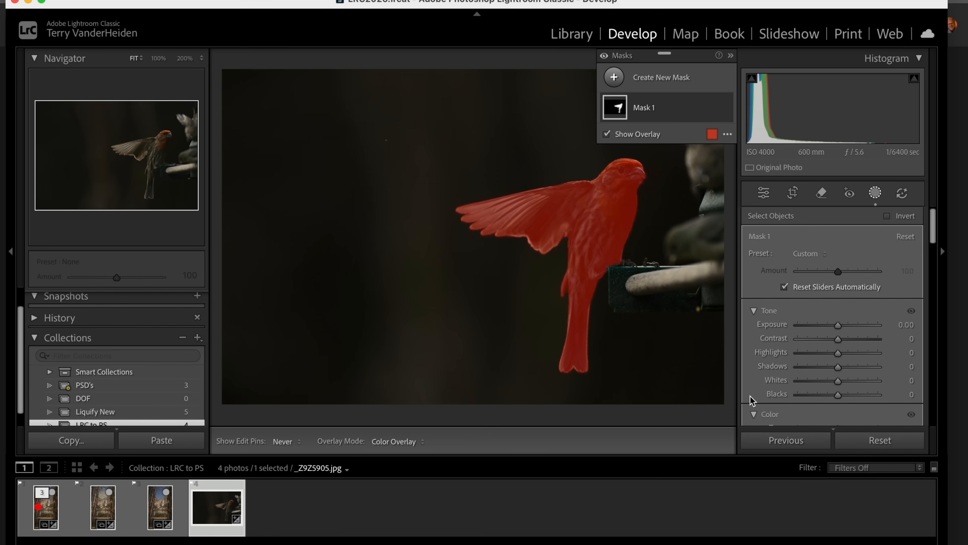
Set the bird mask's Exposure to 1.13 and its Tint to 30
{"action": "left_click_drag", "start_coordinate": [838, 325], "coordinate": [849, 326]}
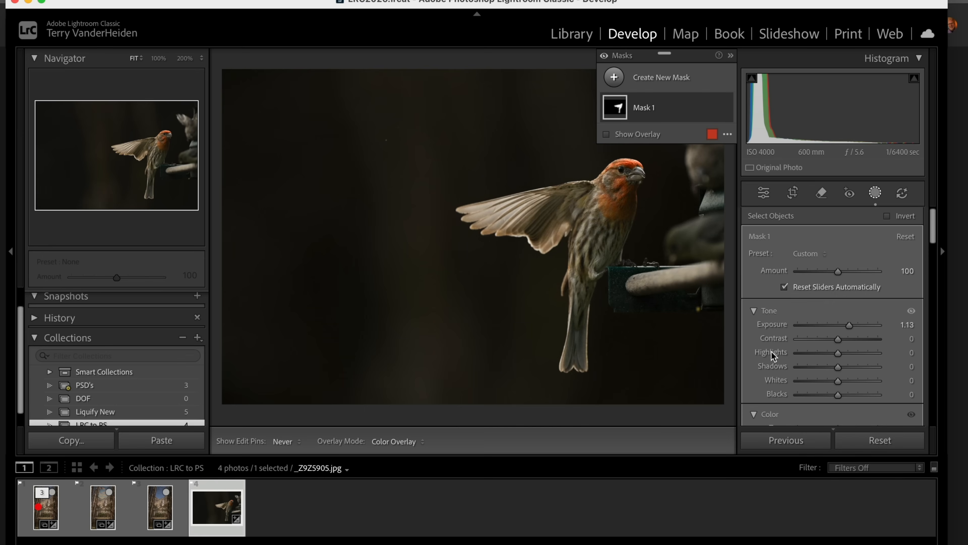
{"action": "scroll", "coordinate": [819, 343], "scroll_direction": "down", "scroll_amount": 3}
{"action": "left_click_drag", "start_coordinate": [844, 399], "coordinate": [852, 399]}
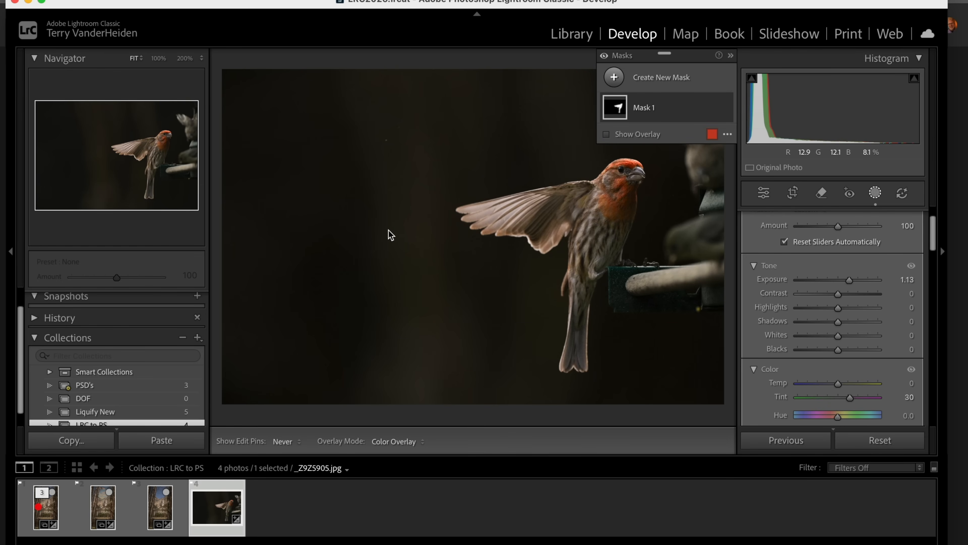
Open the bird photo in Adobe Photoshop 2026 with Edit Original, and reposition its document window
{"action": "right_click", "coordinate": [425, 208]}
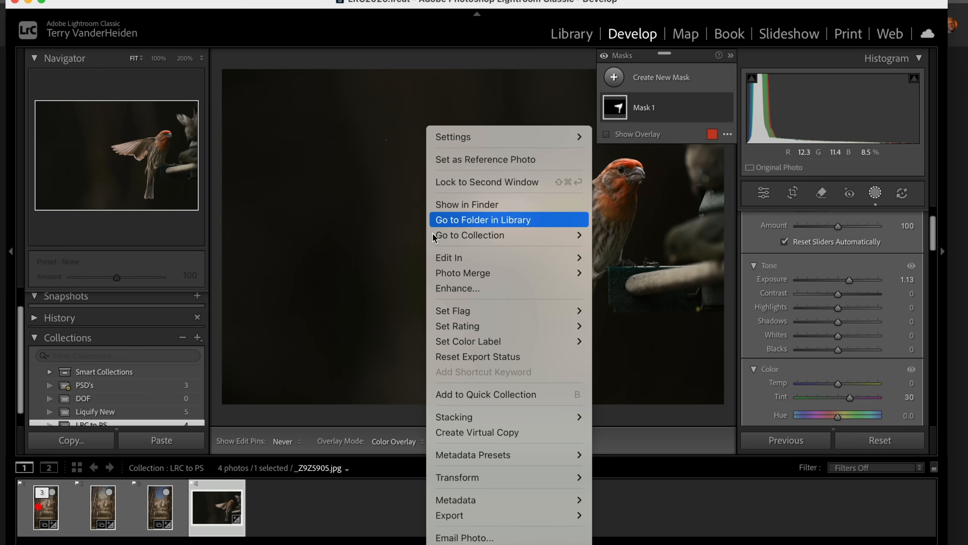
{"action": "mouse_move", "coordinate": [444, 259]}
{"action": "left_click", "coordinate": [629, 259]}
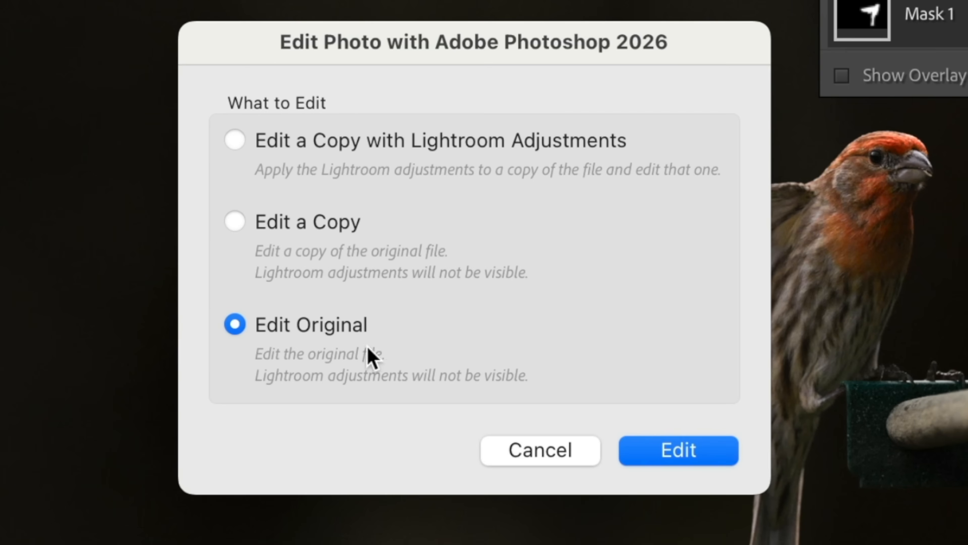
{"action": "left_click", "coordinate": [690, 442]}
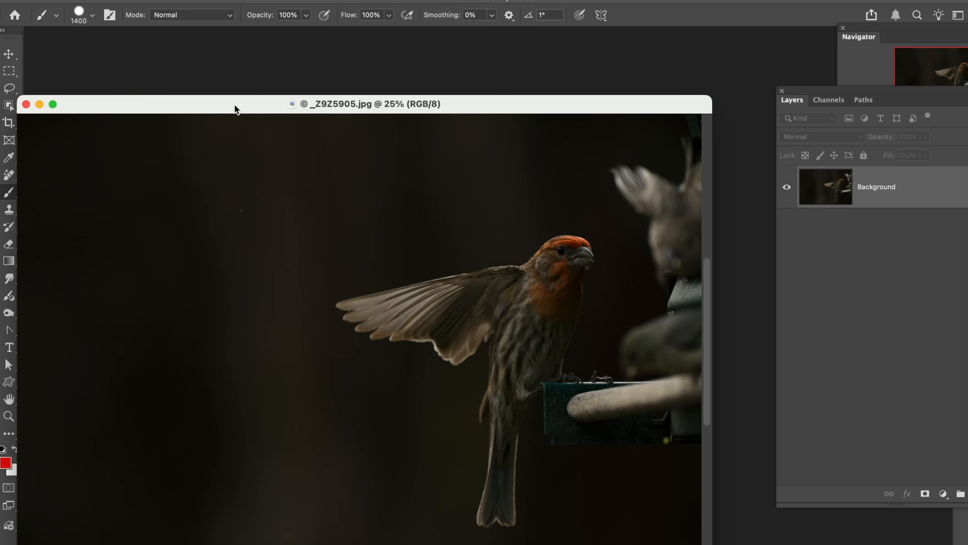
{"action": "left_click_drag", "start_coordinate": [234, 105], "coordinate": [272, 50]}
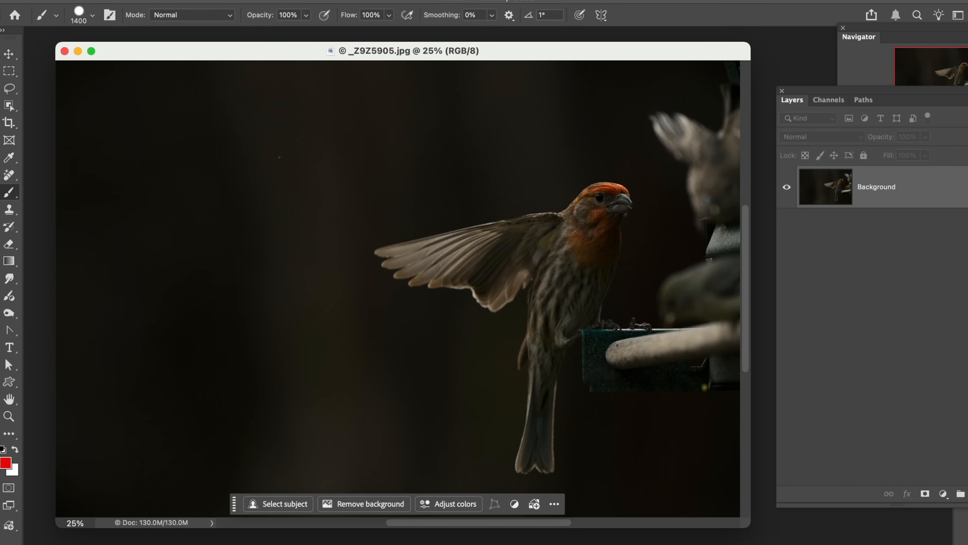
Switch back to Lightroom Classic and open the bird photo in Photoshop 2026 with Edit a Copy with Lightroom Adjustments
{"action": "key", "text": "super+Tab"}
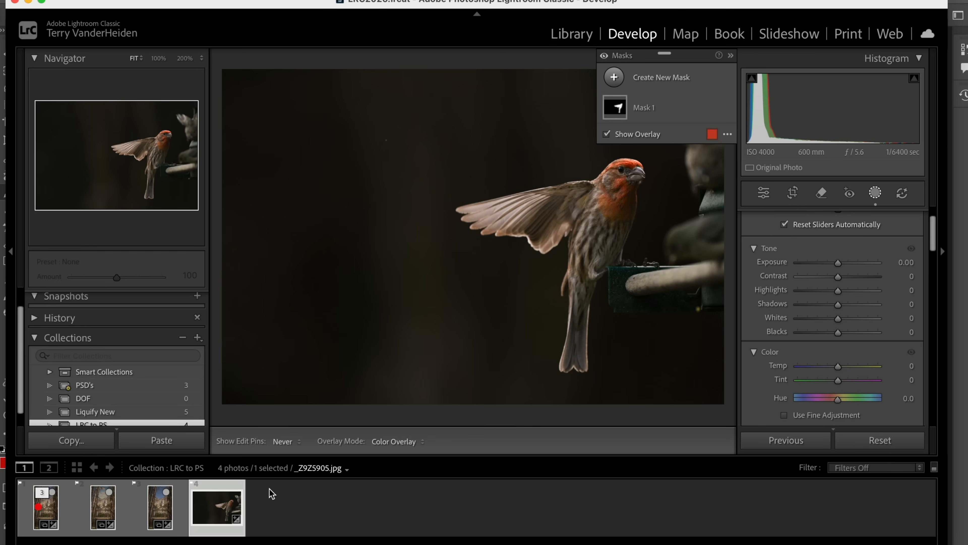
{"action": "right_click", "coordinate": [491, 209]}
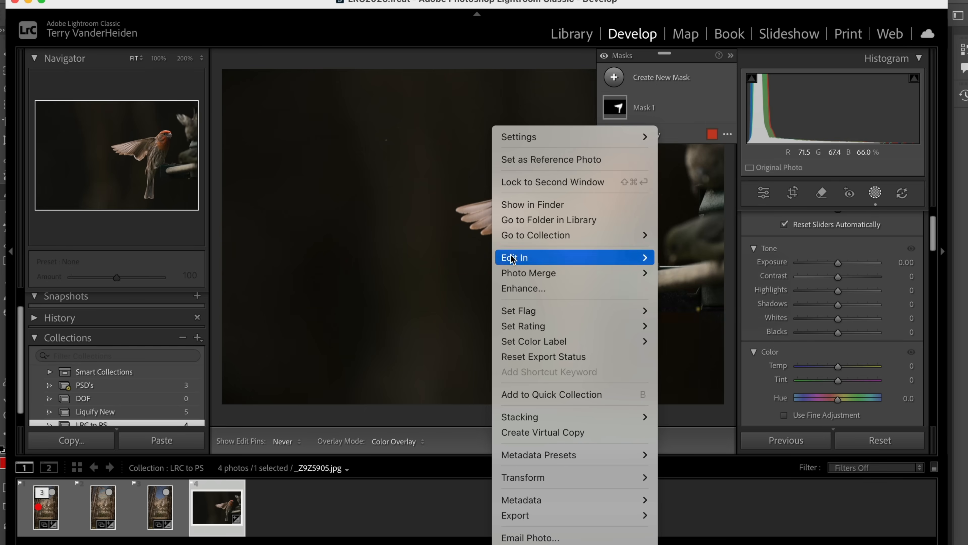
{"action": "mouse_move", "coordinate": [512, 259]}
{"action": "left_click", "coordinate": [681, 258]}
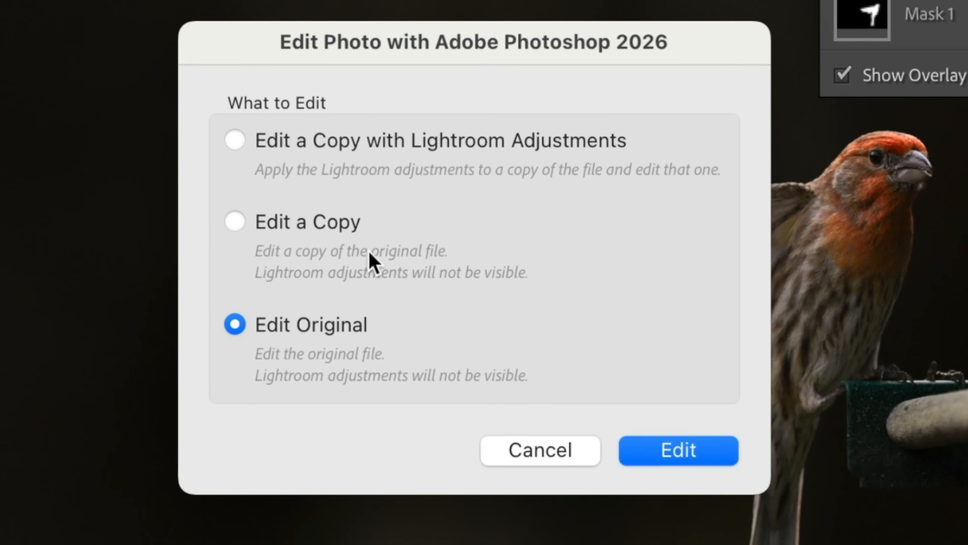
{"action": "left_click", "coordinate": [239, 143]}
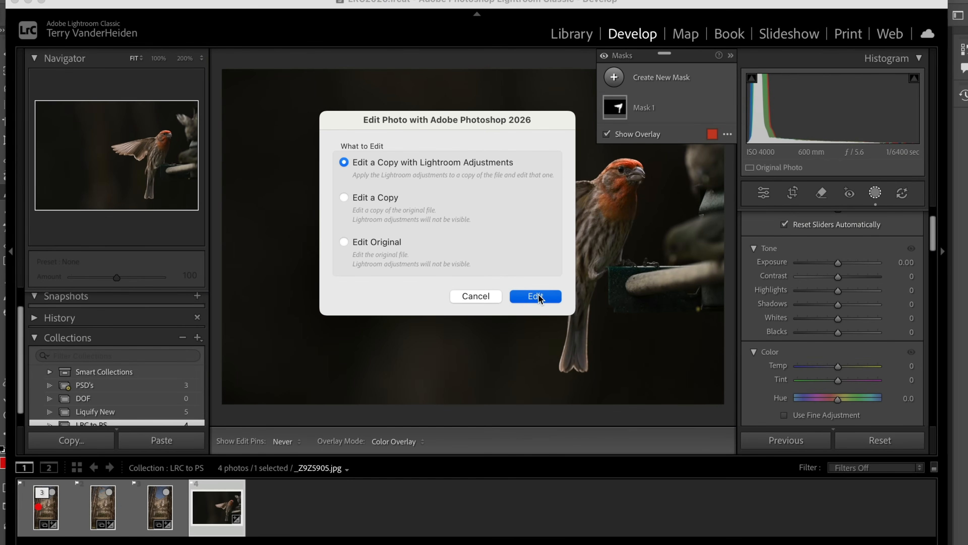
{"action": "left_click", "coordinate": [677, 448]}
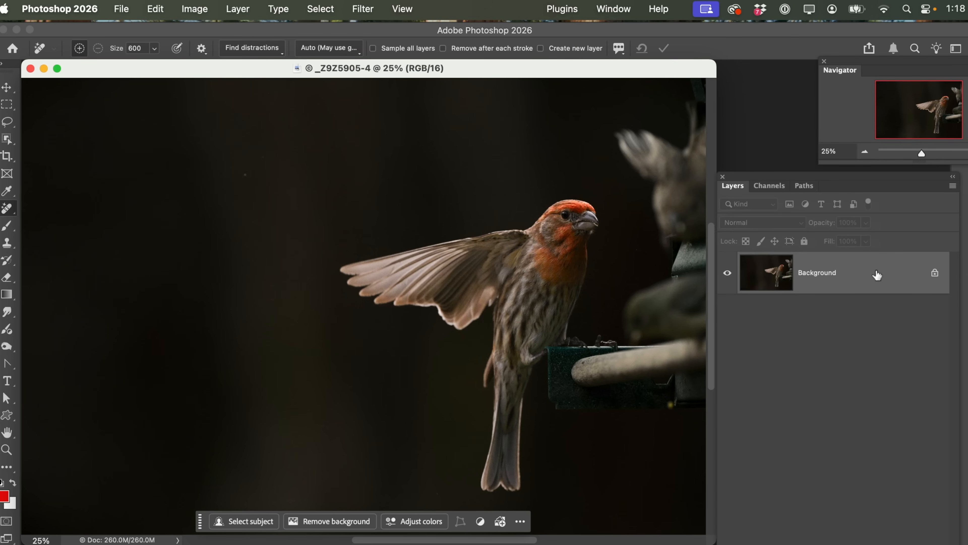
Duplicate the Background layer and remove the blurred bird above the feeder with the Remove tool at size 600
{"action": "left_click_drag", "start_coordinate": [877, 275], "coordinate": [909, 539]}
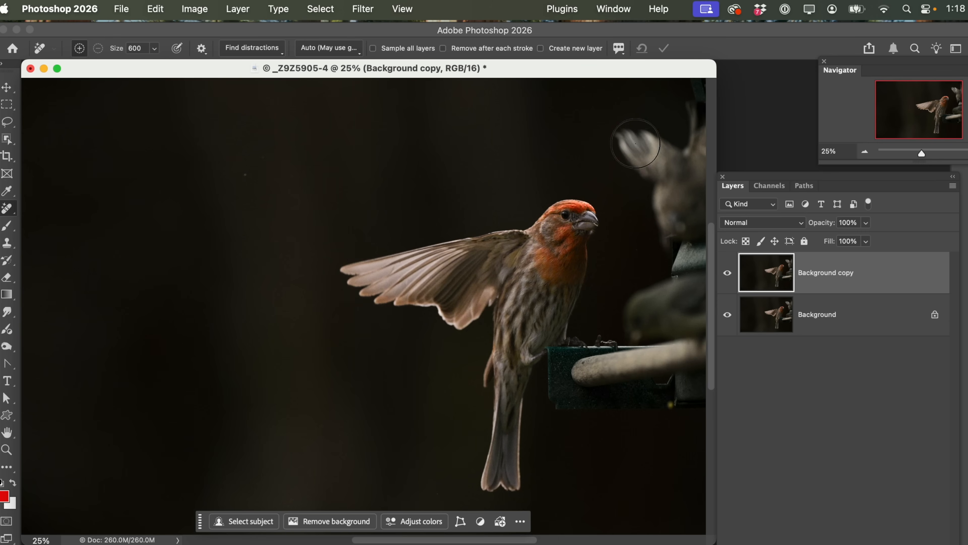
{"action": "mouse_move", "coordinate": [624, 140]}
{"action": "left_mouse_down"}
{"action": "mouse_move", "coordinate": [659, 181]}
{"action": "mouse_move", "coordinate": [688, 116]}
{"action": "mouse_move", "coordinate": [702, 169]}
{"action": "mouse_move", "coordinate": [693, 196]}
{"action": "mouse_move", "coordinate": [667, 218]}
{"action": "mouse_move", "coordinate": [670, 231]}
{"action": "mouse_move", "coordinate": [692, 220]}
{"action": "mouse_move", "coordinate": [688, 190]}
{"action": "left_mouse_up"}
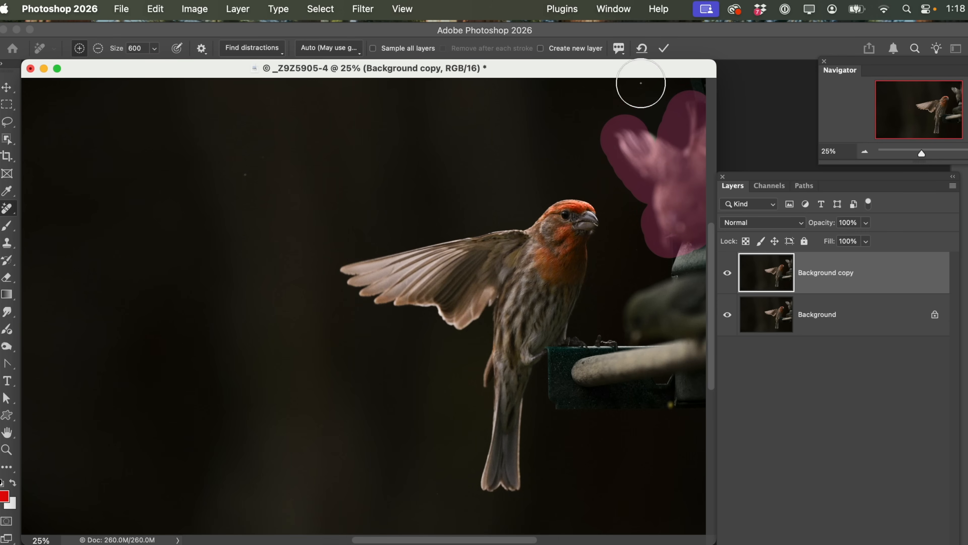
{"action": "left_click", "coordinate": [666, 52]}
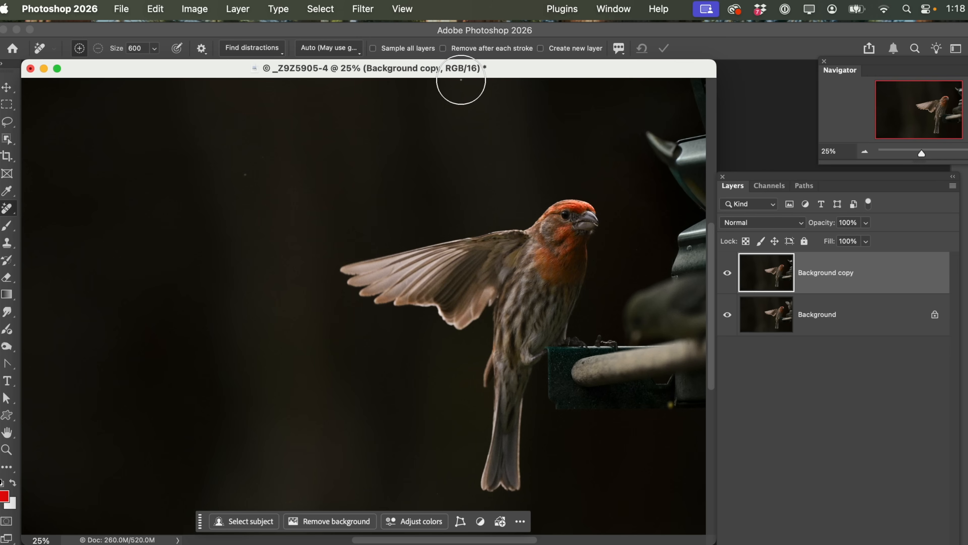
Convert the bird document to 8 Bits/Channel
{"action": "left_click", "coordinate": [204, 15]}
{"action": "mouse_move", "coordinate": [207, 30]}
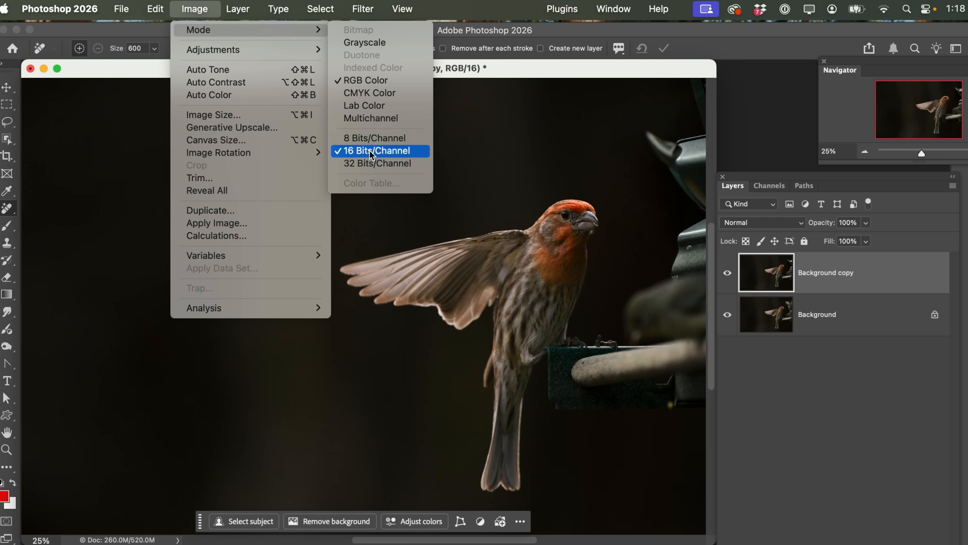
{"action": "left_click", "coordinate": [371, 138]}
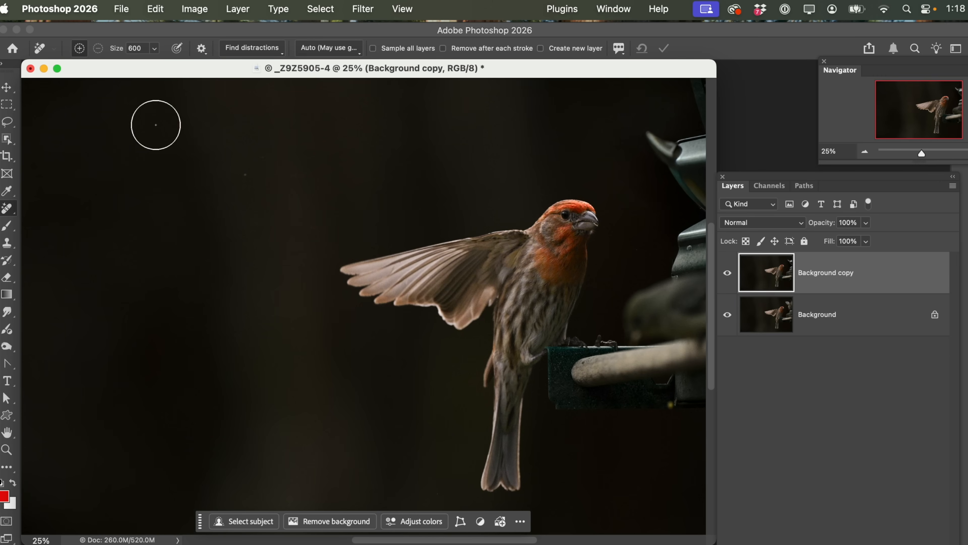
Close the bird document, saving its changes, and switch back to Lightroom Classic
{"action": "left_click", "coordinate": [30, 68]}
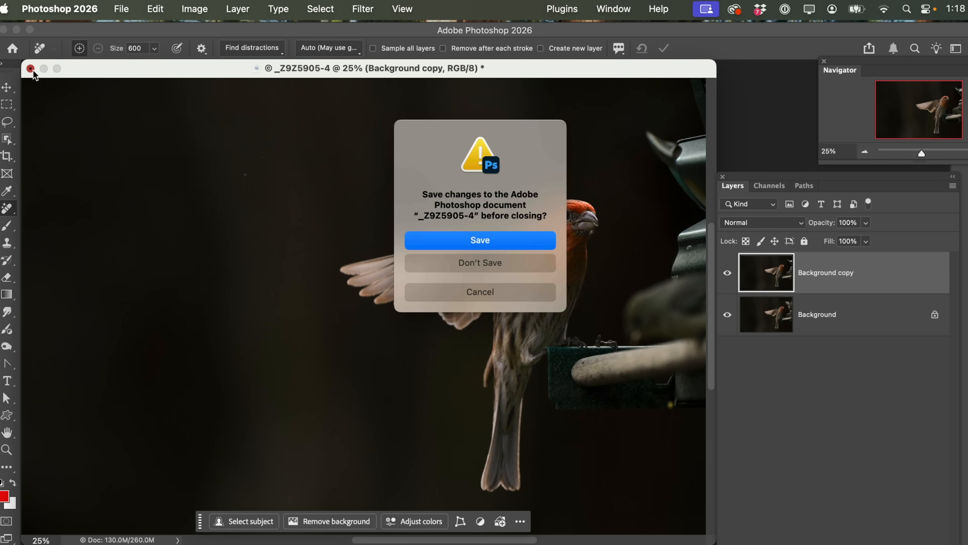
{"action": "left_click", "coordinate": [485, 244]}
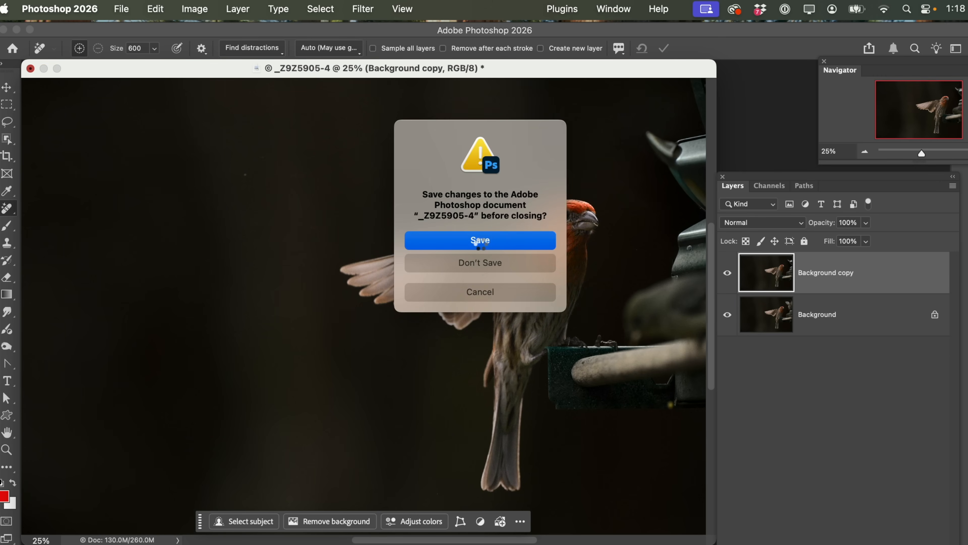
{"action": "key", "text": "super+Tab"}
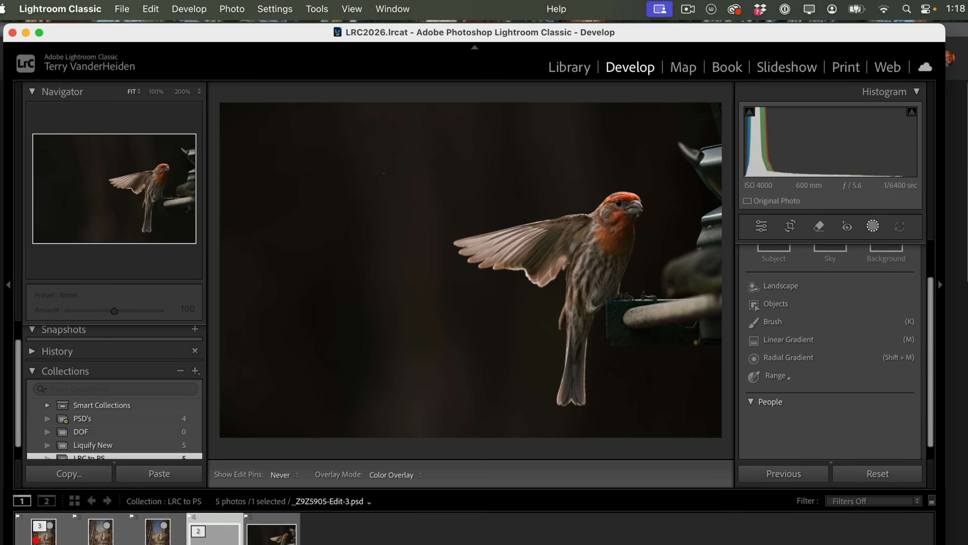
Return to the Library grid and view the photos gathered in the PSD's smart collection
{"action": "key", "text": "g"}
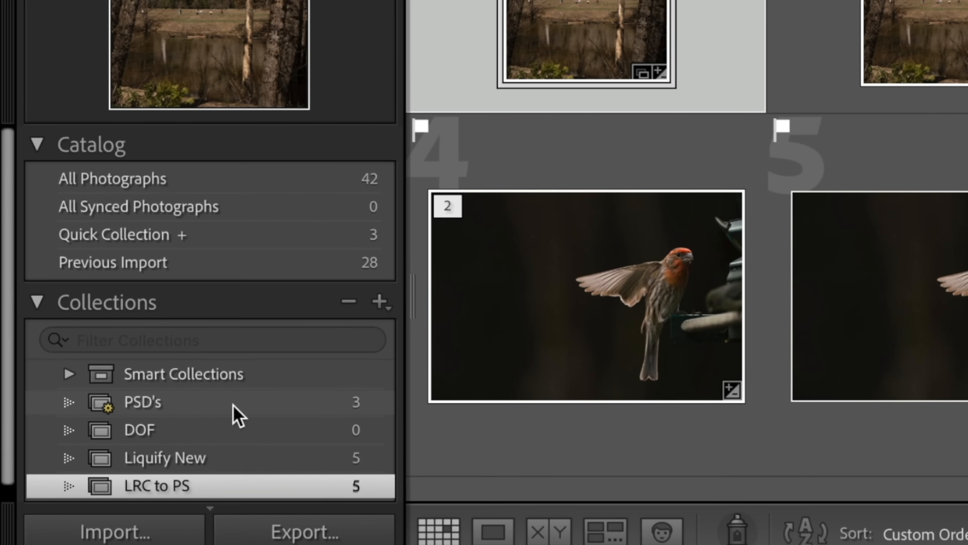
{"action": "left_click", "coordinate": [198, 414]}
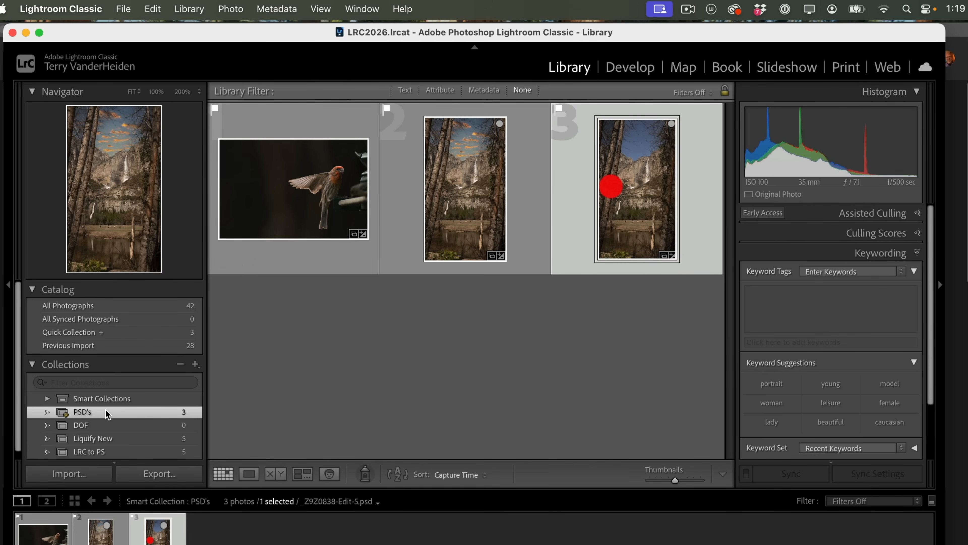
{"action": "left_click", "coordinate": [251, 389]}
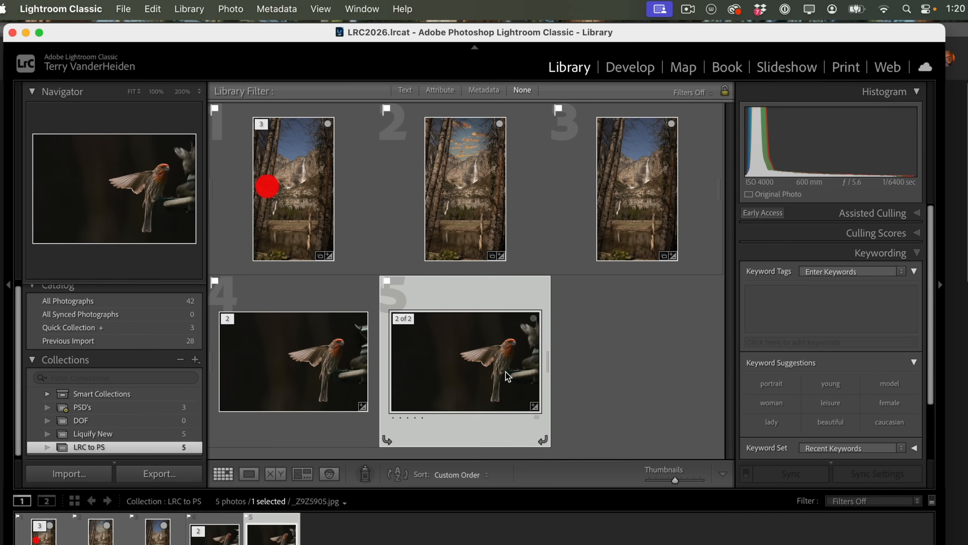
Open _Z9Z5905.jpg in Develop, hide Mask 1, and set the photo's overall Exposure to +2.85
{"action": "double_click", "coordinate": [507, 376]}
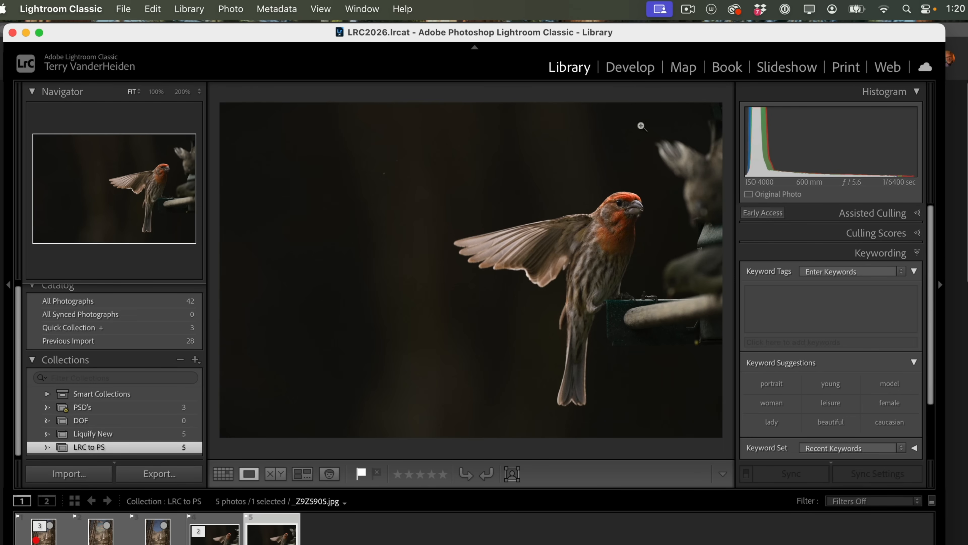
{"action": "left_click", "coordinate": [638, 70]}
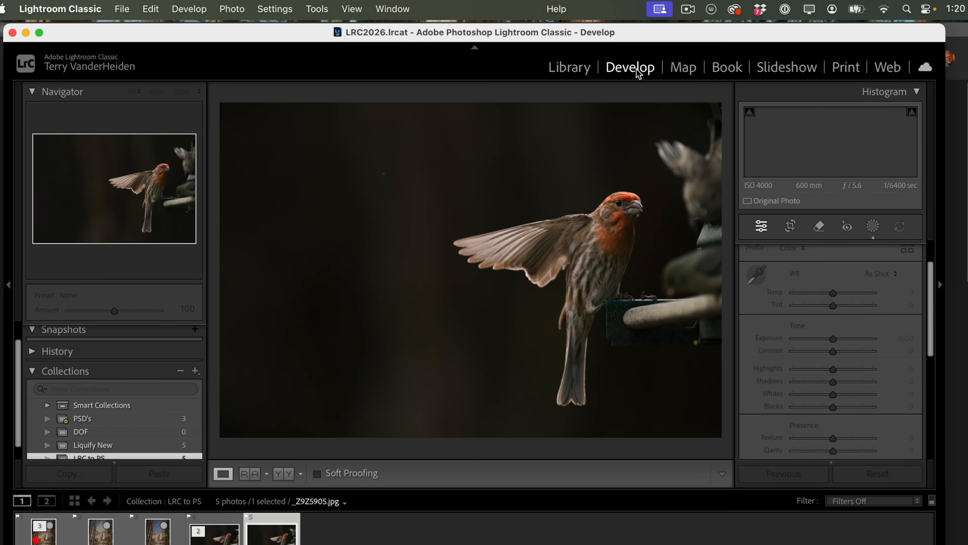
{"action": "left_click", "coordinate": [872, 227]}
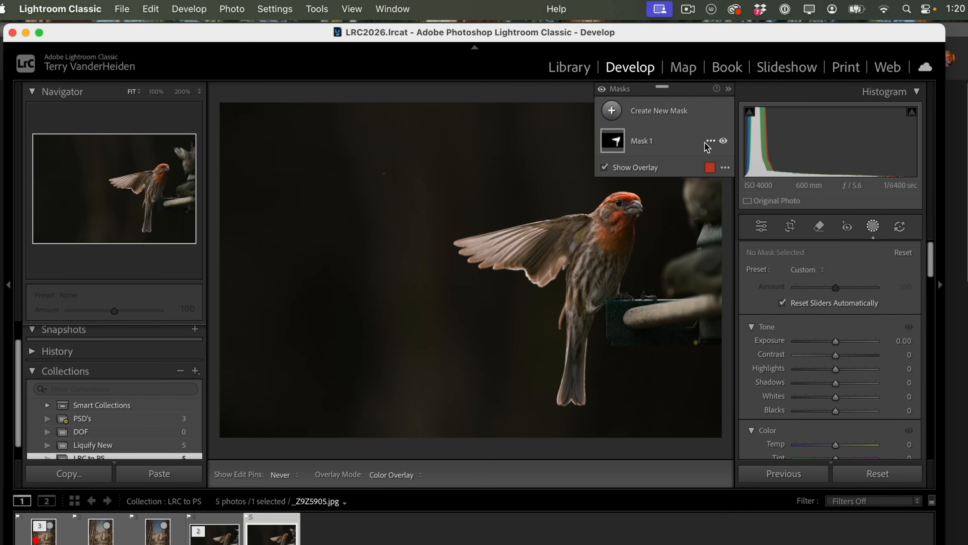
{"action": "left_click", "coordinate": [723, 141]}
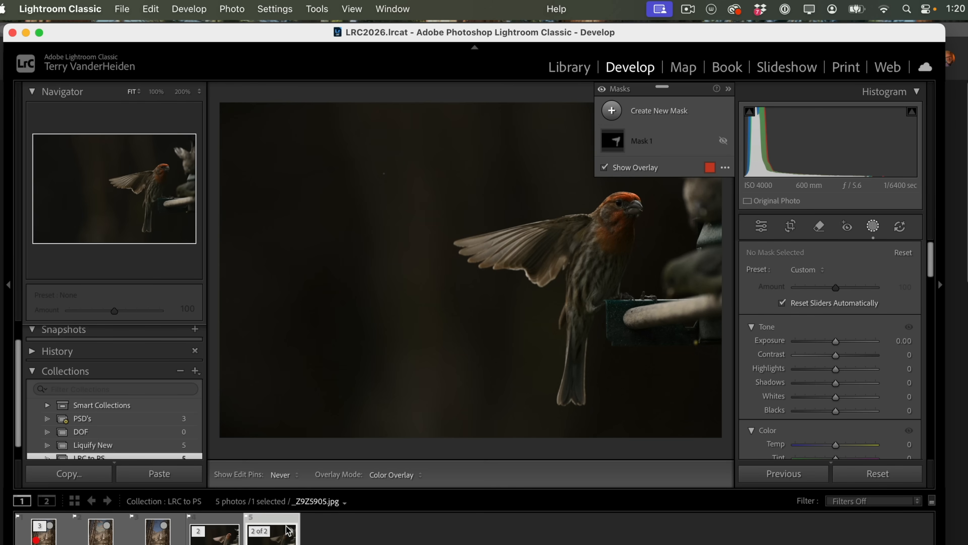
{"action": "key", "text": "d"}
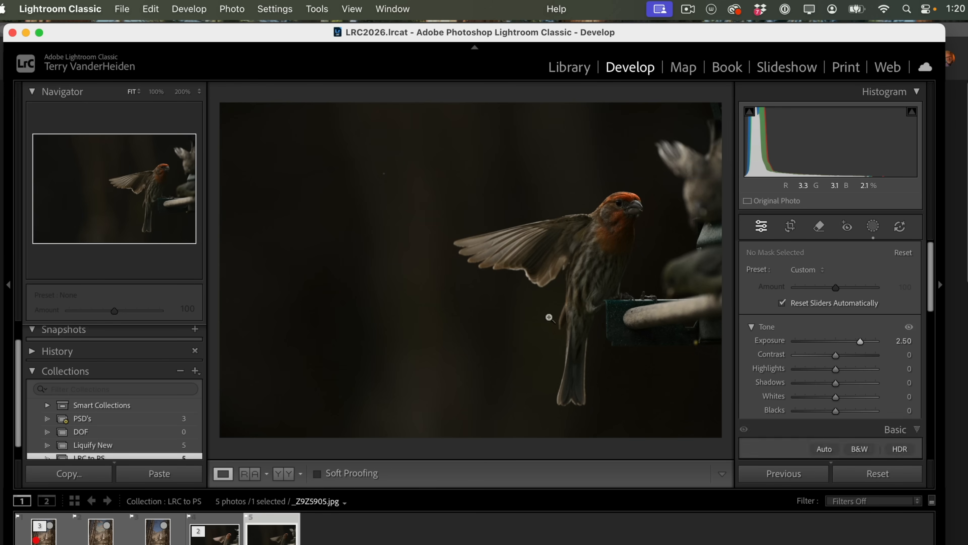
{"action": "left_click_drag", "start_coordinate": [834, 384], "coordinate": [855, 385]}
Send the brightened bird JPEG to Photoshop 2026 using Edit a Copy with Lightroom Adjustments
{"action": "right_click", "coordinate": [496, 260]}
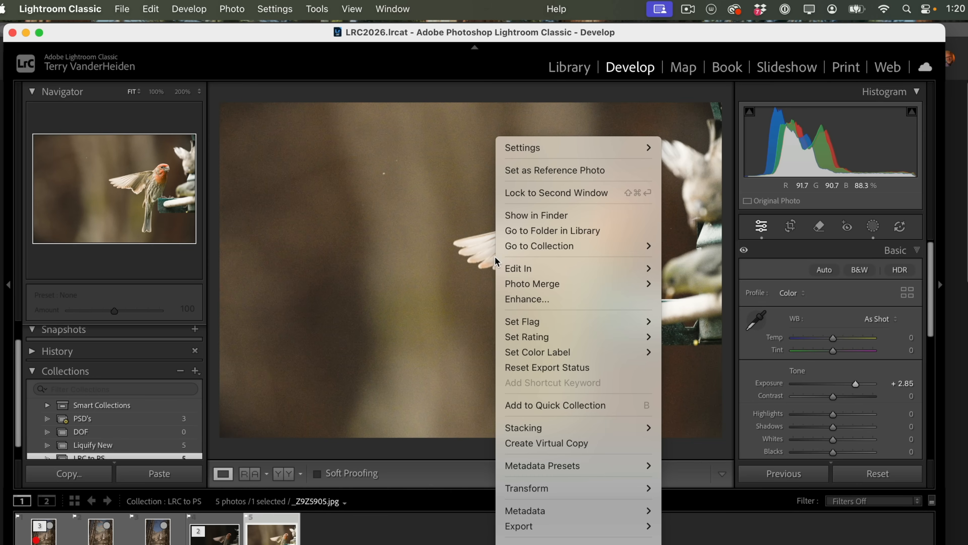
{"action": "mouse_move", "coordinate": [502, 268]}
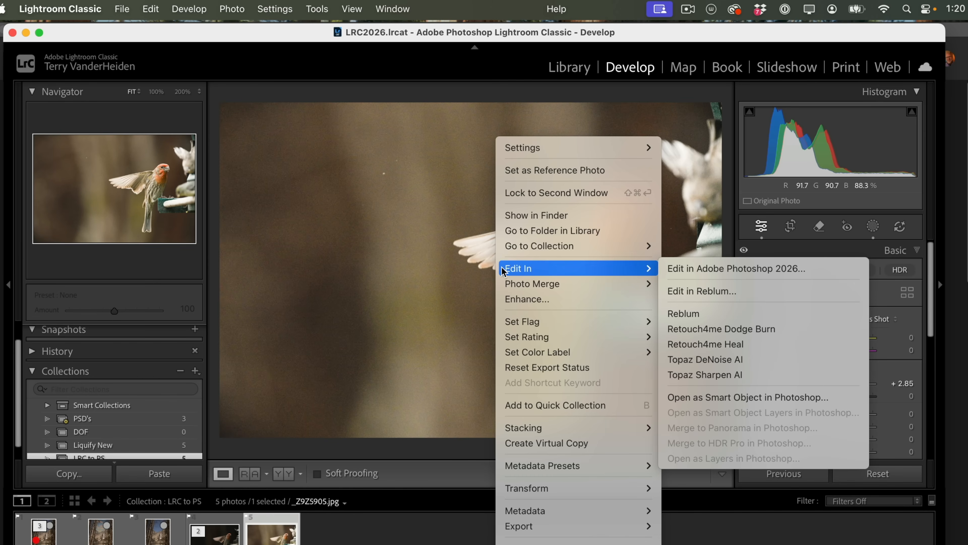
{"action": "left_click", "coordinate": [712, 272]}
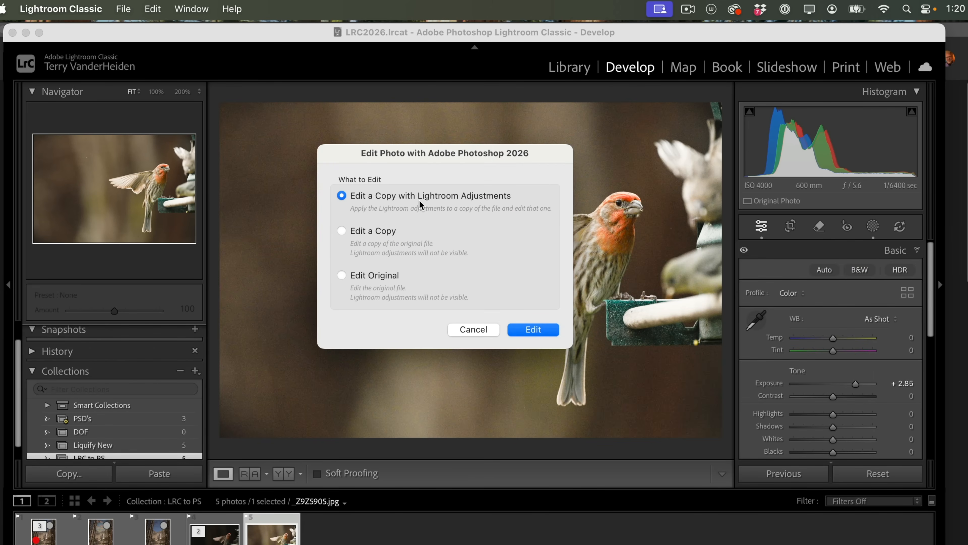
{"action": "left_click", "coordinate": [527, 332]}
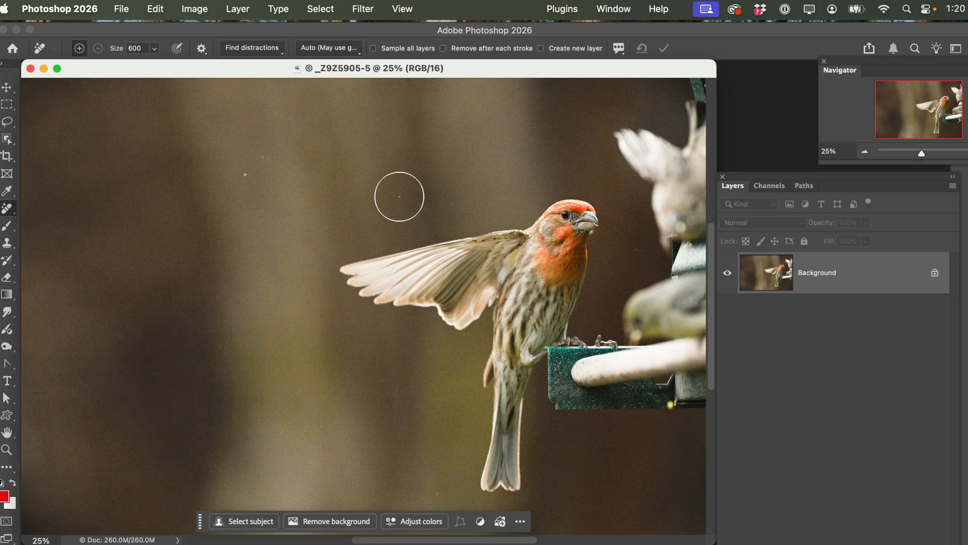
Close the bird copy without saving and switch back to Lightroom Classic
{"action": "left_click", "coordinate": [31, 70]}
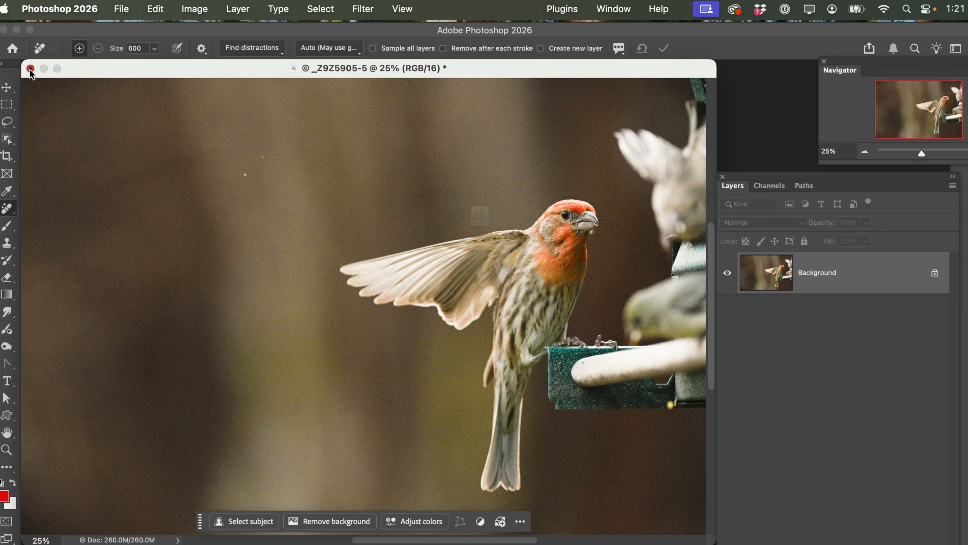
{"action": "left_click", "coordinate": [480, 267]}
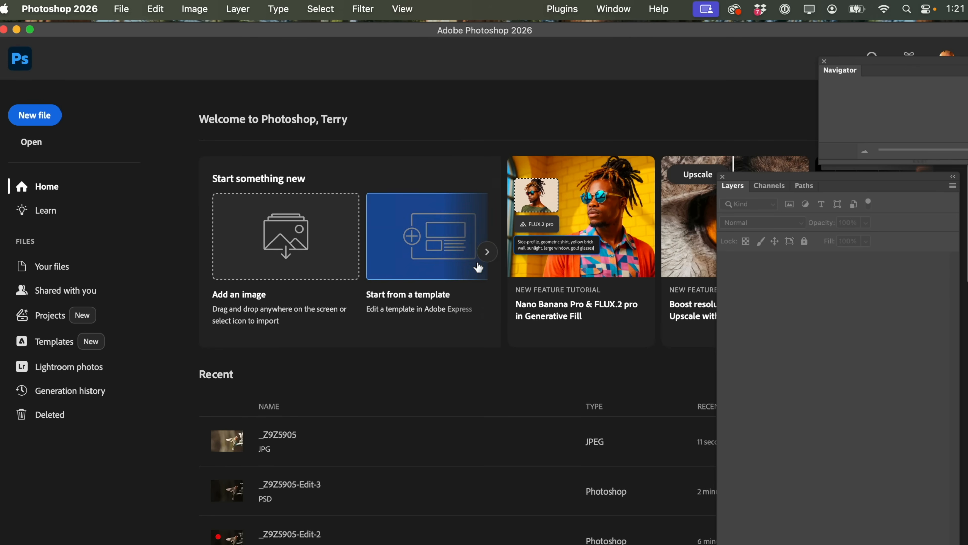
{"action": "key", "text": "super+Tab"}
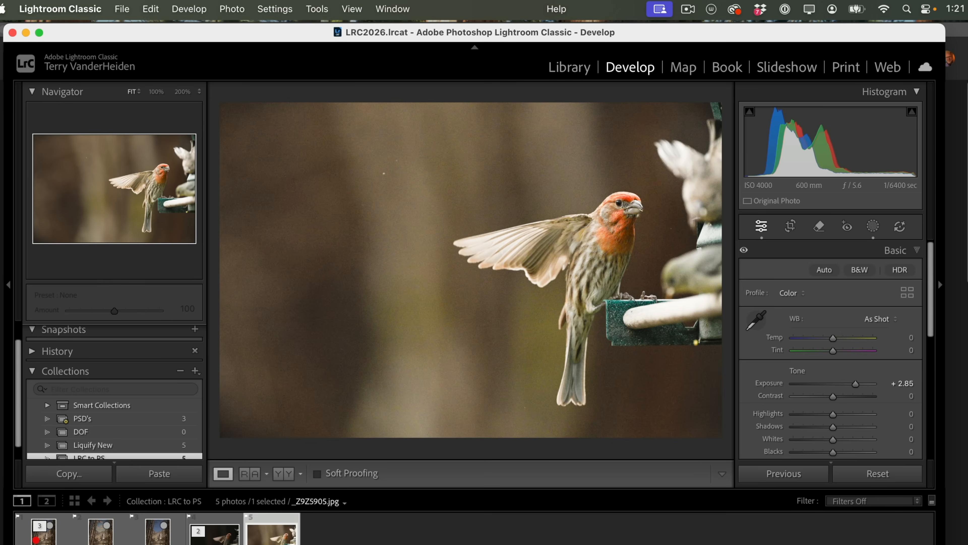
Open _Z9Z5905-Edit-3.psd in Photoshop 2026 using Edit Original
{"action": "left_click", "coordinate": [495, 245]}
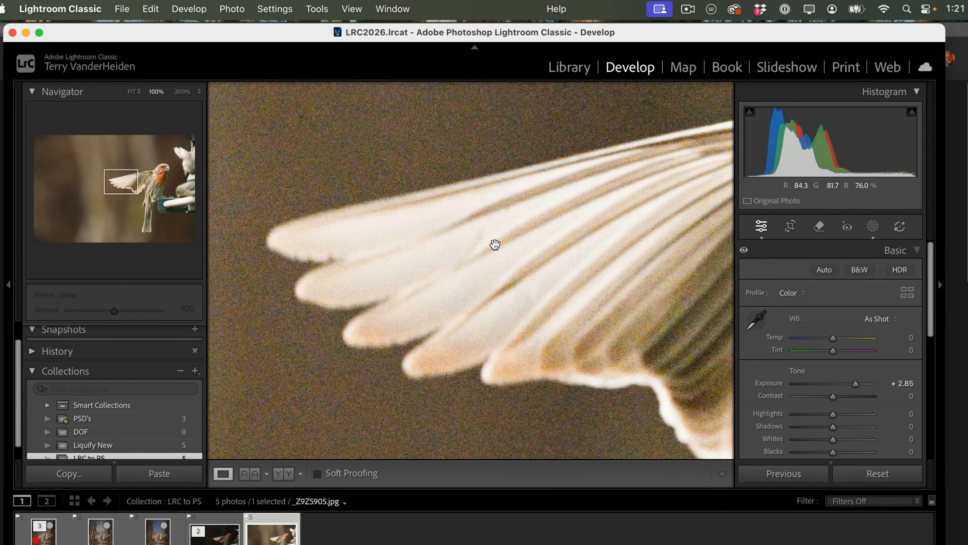
{"action": "left_click", "coordinate": [495, 245]}
{"action": "left_click", "coordinate": [231, 539]}
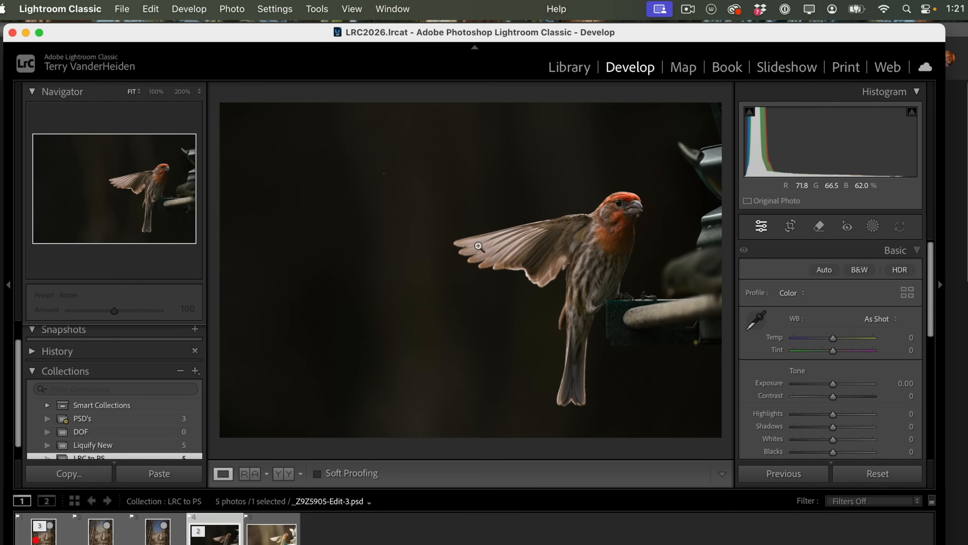
{"action": "right_click", "coordinate": [478, 246]}
{"action": "mouse_move", "coordinate": [472, 271]}
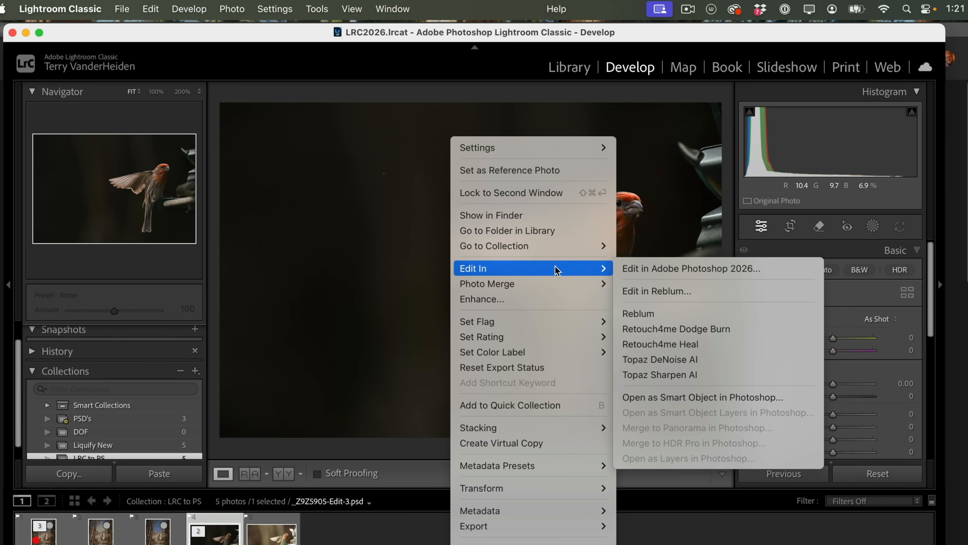
{"action": "left_click", "coordinate": [655, 268]}
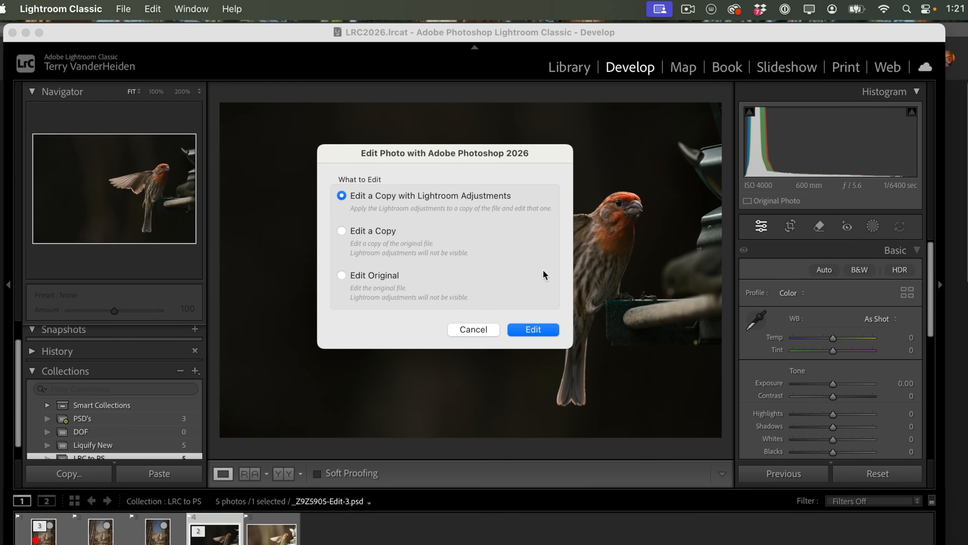
{"action": "left_click", "coordinate": [341, 275]}
{"action": "left_click", "coordinate": [528, 336]}
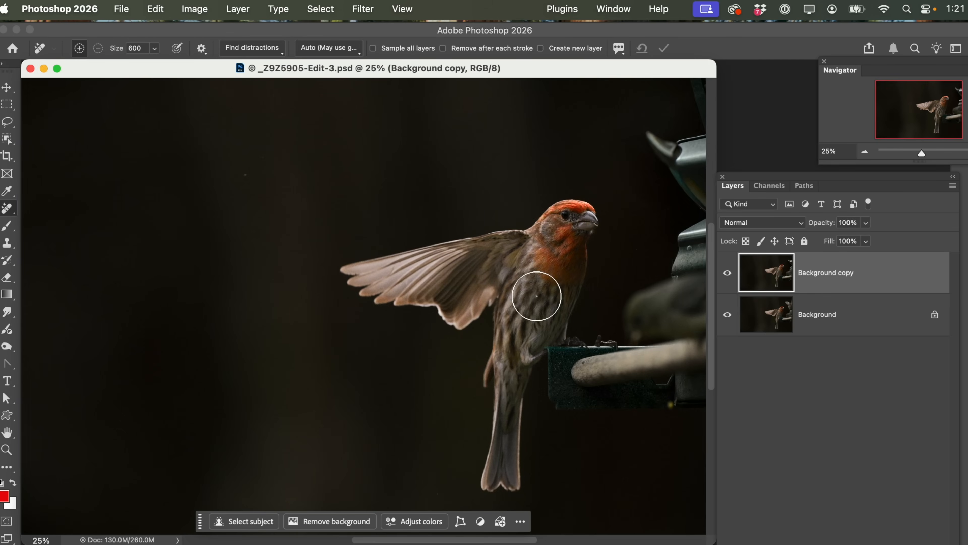
Compare the bird image with and without the Background copy layer, and reposition the document window
{"action": "left_click", "coordinate": [728, 273]}
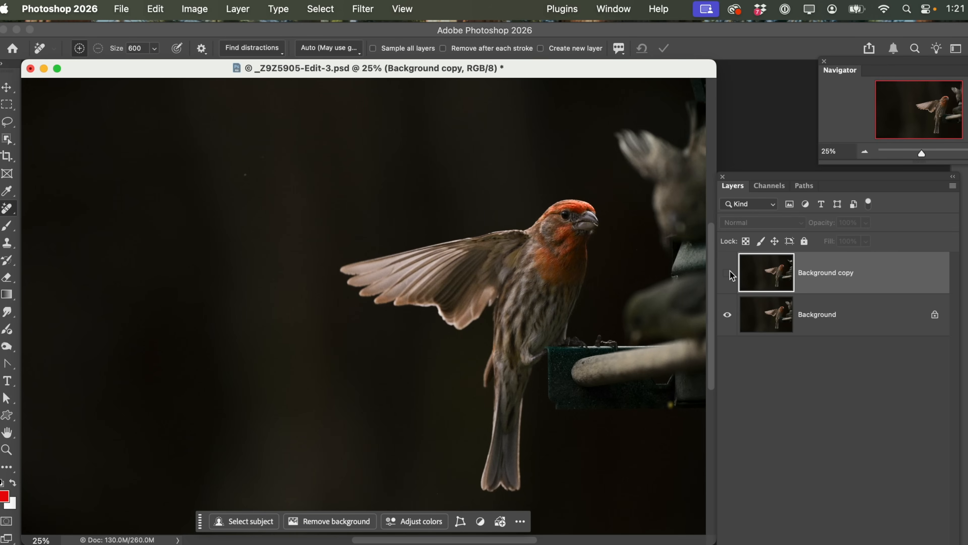
{"action": "left_click", "coordinate": [728, 274]}
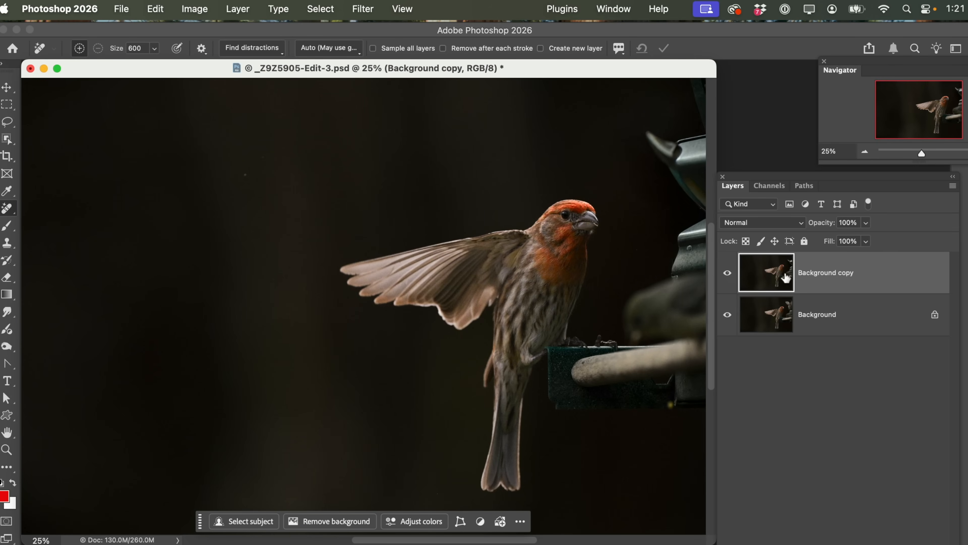
{"action": "left_click_drag", "start_coordinate": [552, 77], "coordinate": [604, 105]}
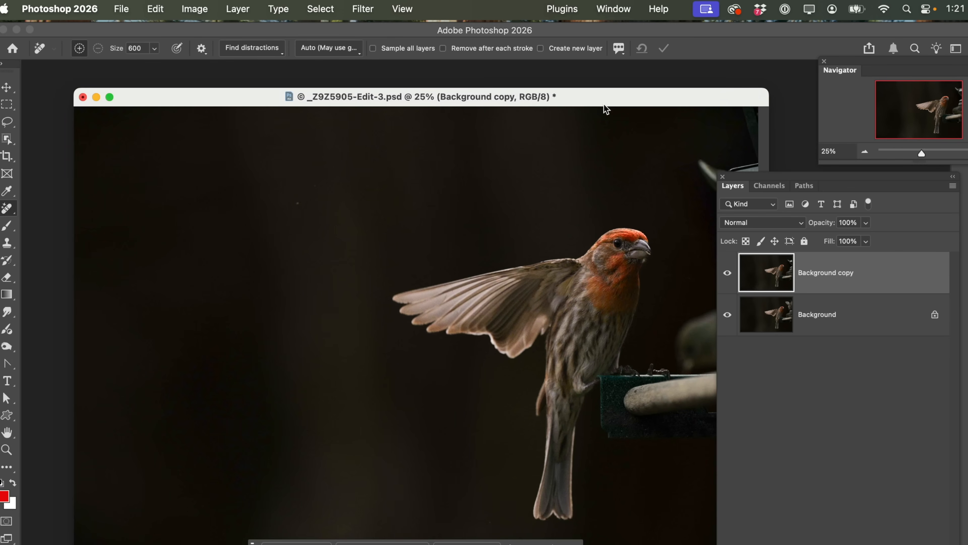
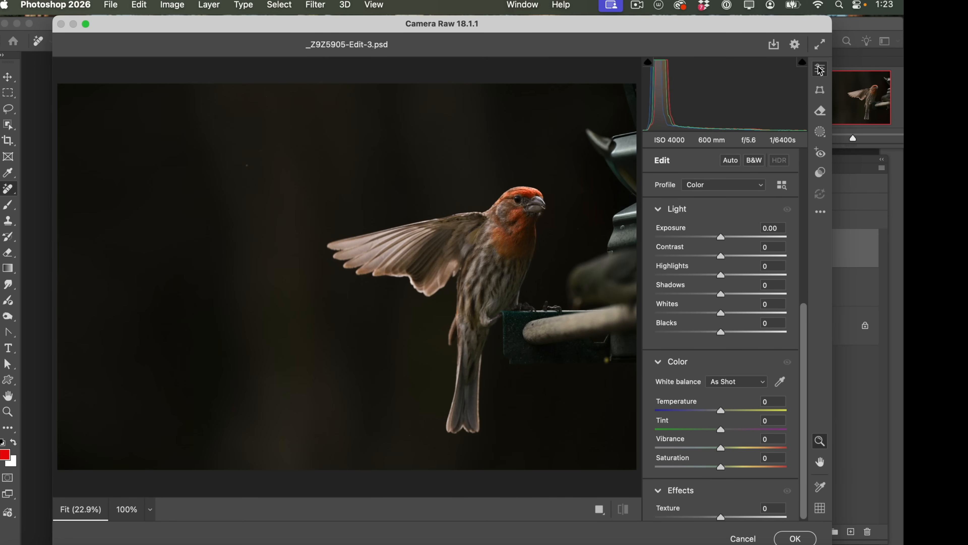
Set Exposure to +1.85 in the Camera Raw Filter and apply it to the Background copy 2 layer
{"action": "left_click", "coordinate": [821, 133]}
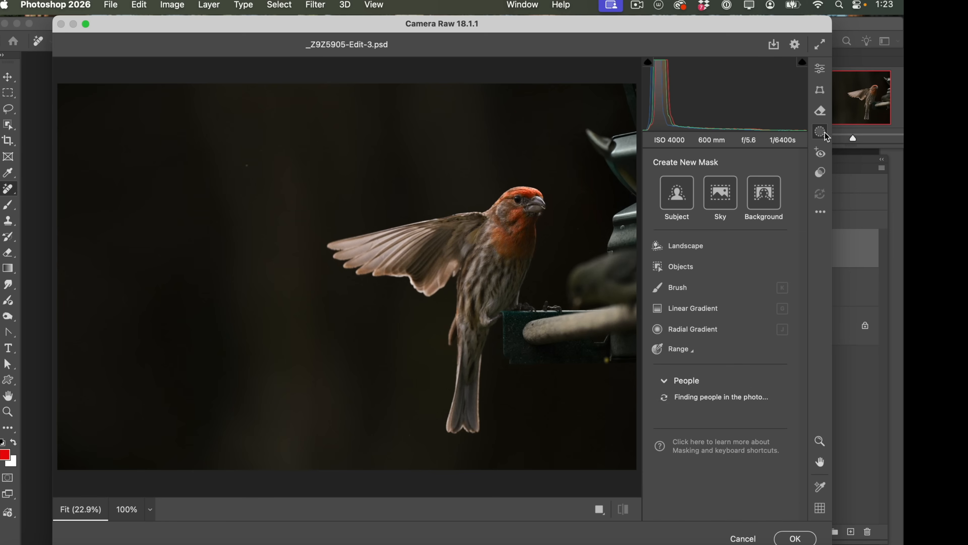
{"action": "left_click", "coordinate": [820, 68]}
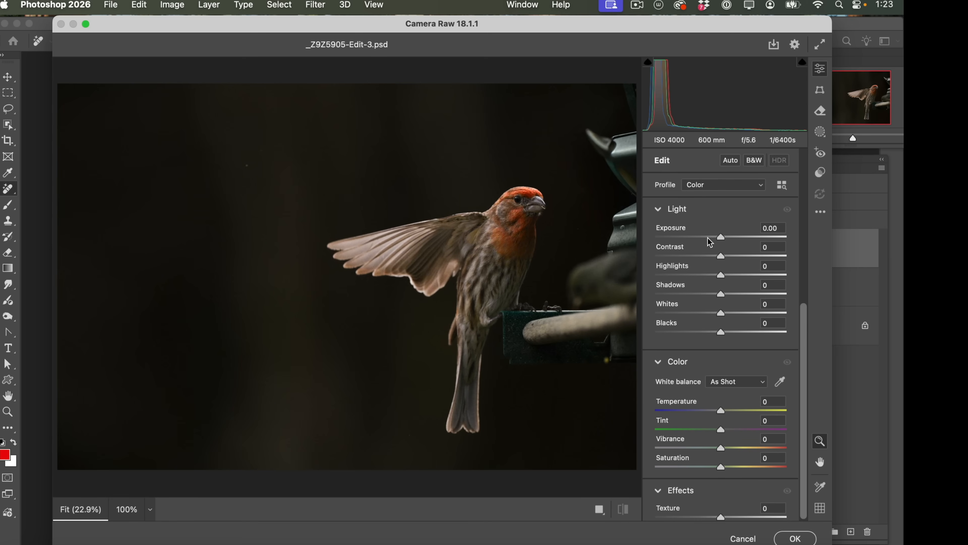
{"action": "left_click_drag", "start_coordinate": [721, 237], "coordinate": [746, 238]}
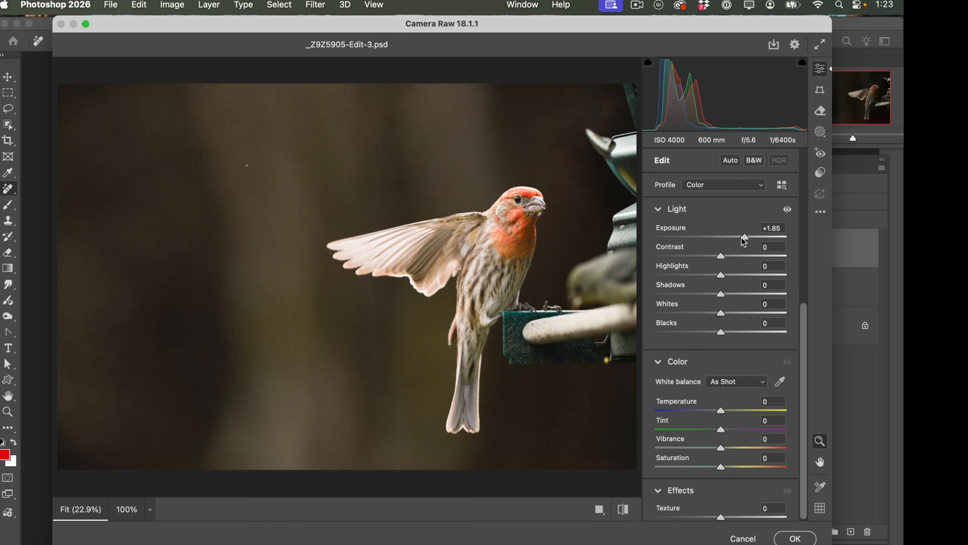
{"action": "left_click", "coordinate": [789, 535]}
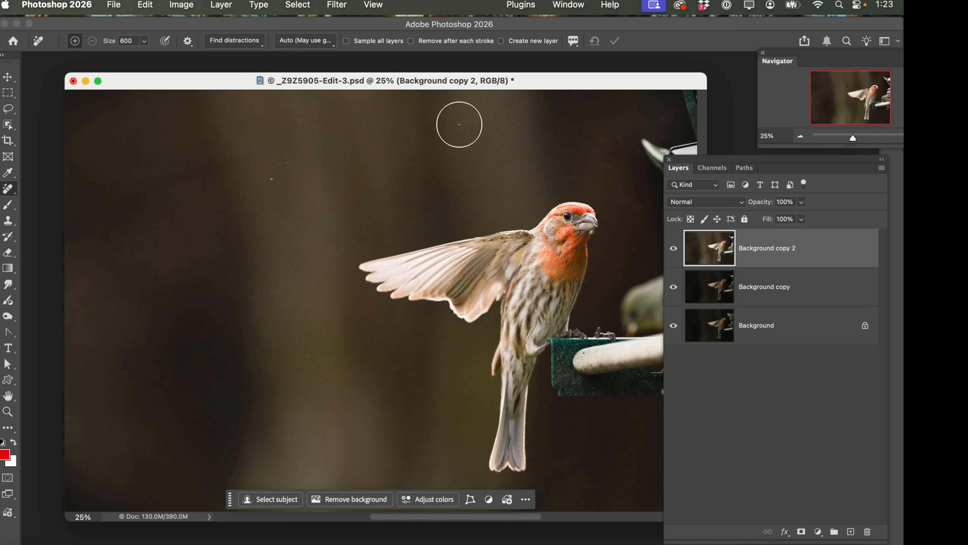
Check the brightened Background copy 2 layer in the Camera Raw Filter, cancel the filter, and delete the layer
{"action": "left_click", "coordinate": [338, 5]}
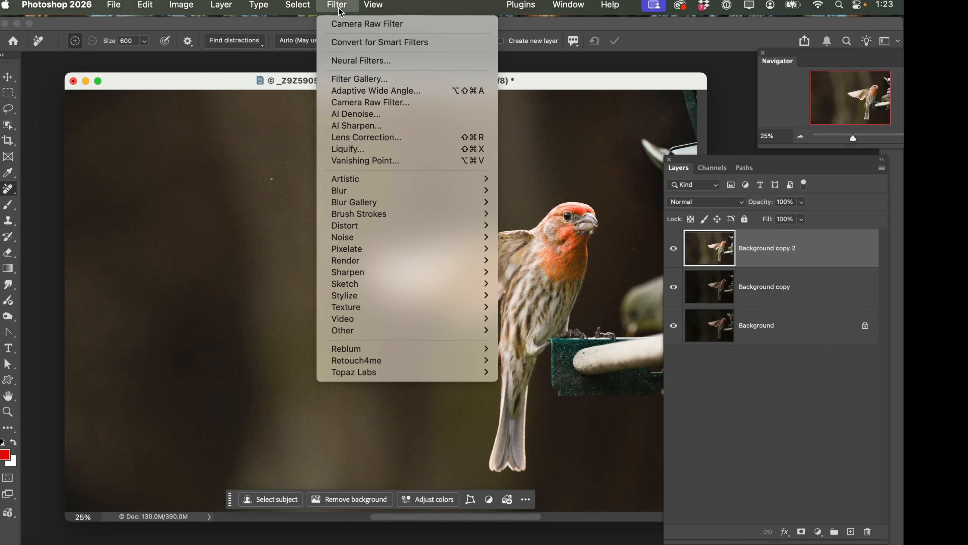
{"action": "left_click", "coordinate": [347, 103]}
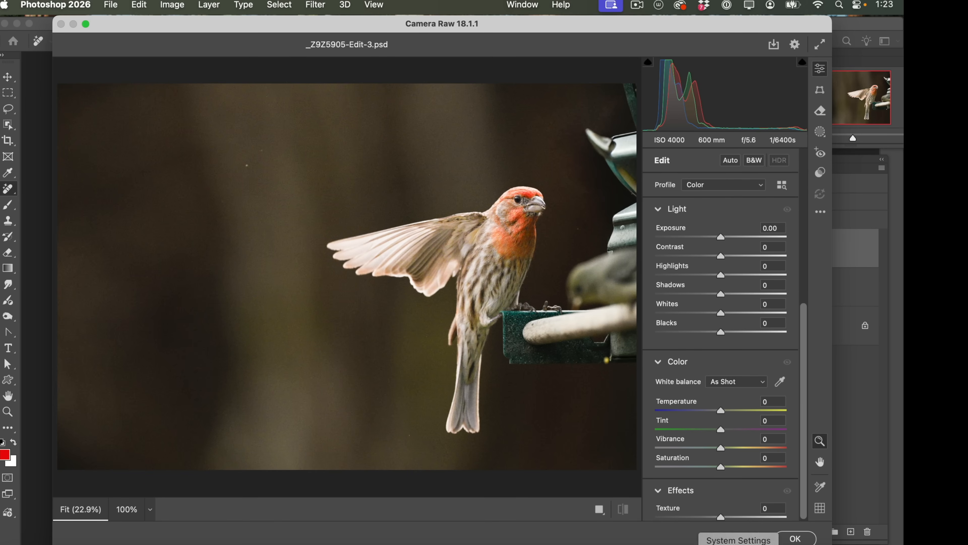
{"action": "left_click", "coordinate": [743, 538]}
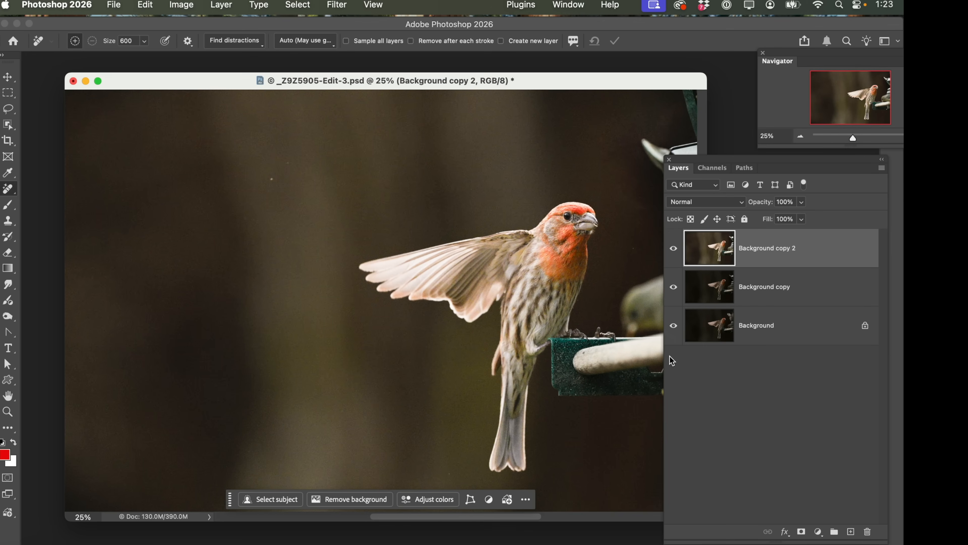
{"action": "left_click_drag", "start_coordinate": [802, 269], "coordinate": [868, 532]}
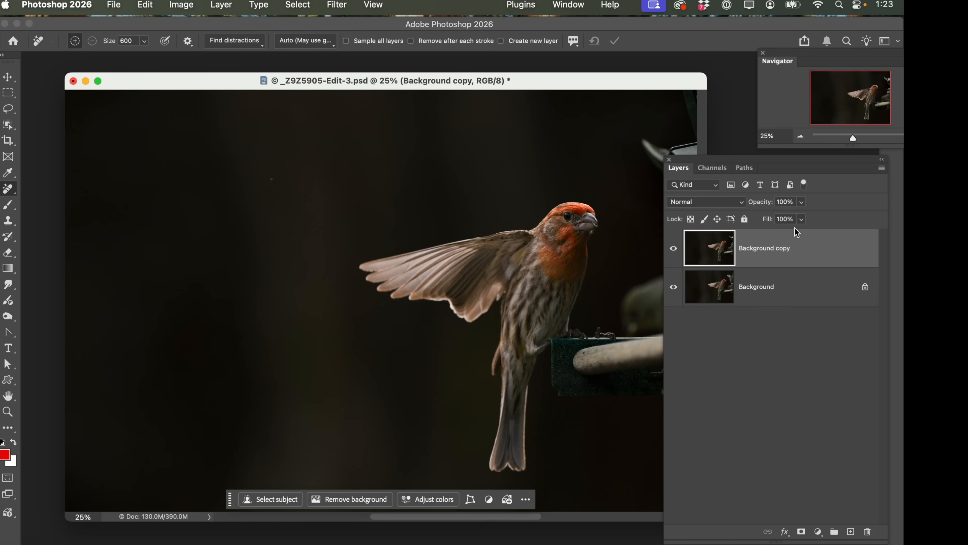
Duplicate the Background copy layer and convert the duplicate to a Smart Object
{"action": "left_click_drag", "start_coordinate": [788, 254], "coordinate": [851, 532]}
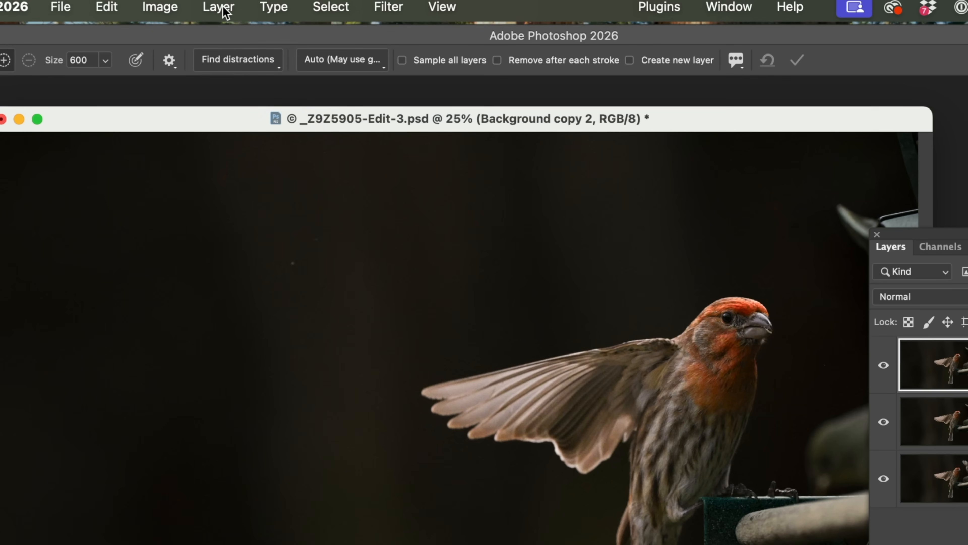
{"action": "left_click", "coordinate": [218, 7]}
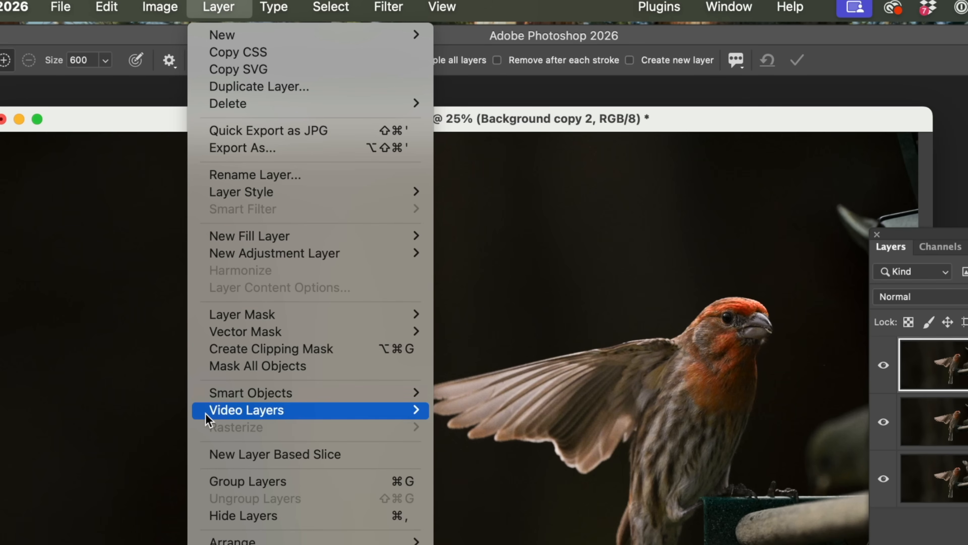
{"action": "mouse_move", "coordinate": [217, 394]}
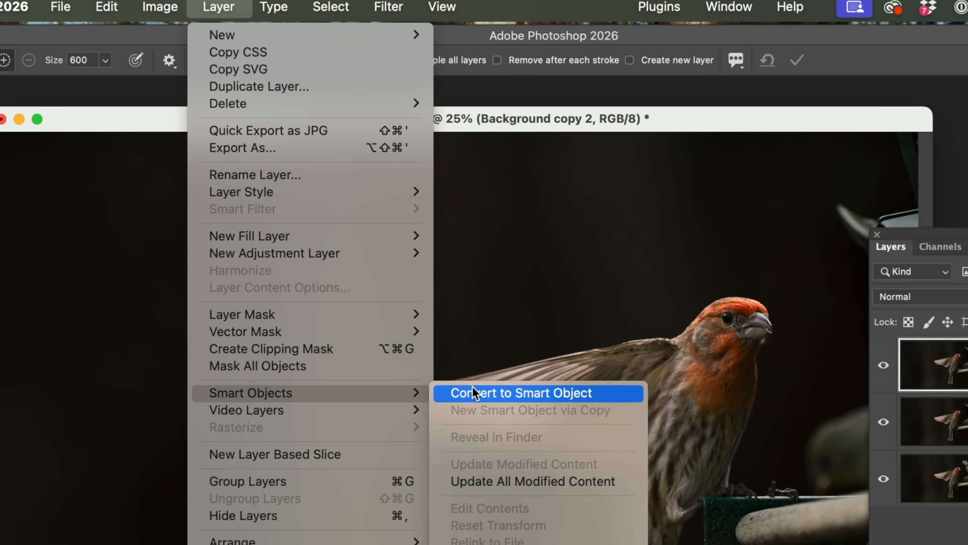
{"action": "left_click", "coordinate": [471, 393]}
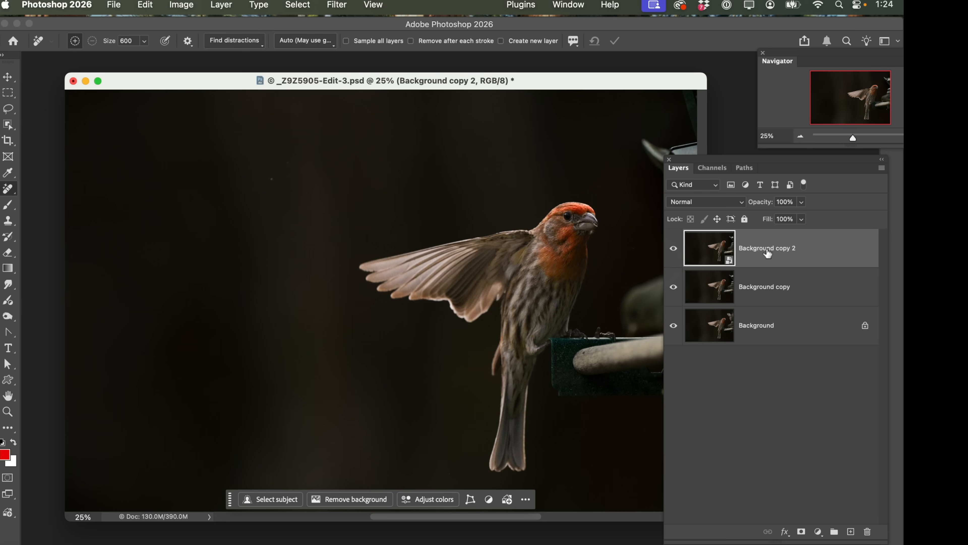
Apply the Camera Raw Filter to the Background copy 2 Smart Object with Exposure set to +2.50
{"action": "left_click", "coordinate": [337, 5]}
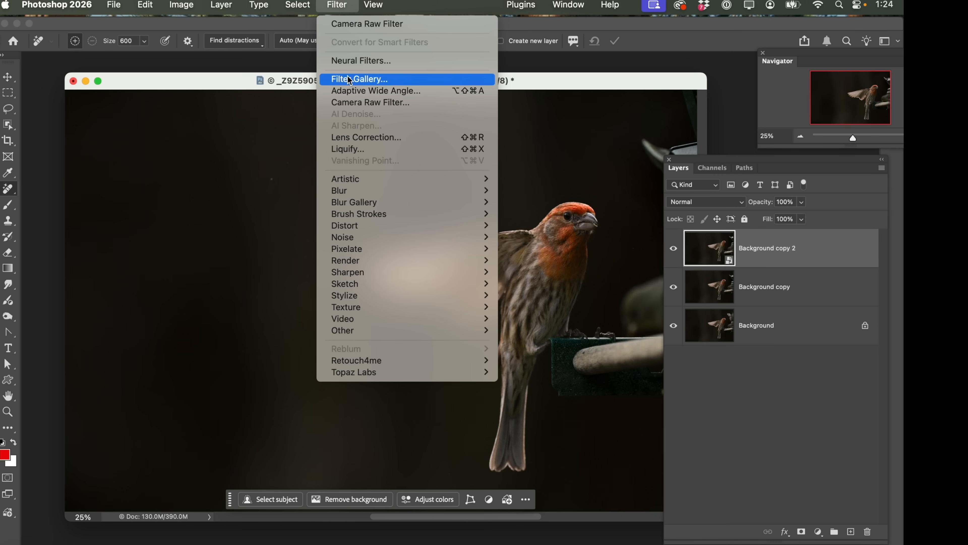
{"action": "left_click", "coordinate": [345, 102]}
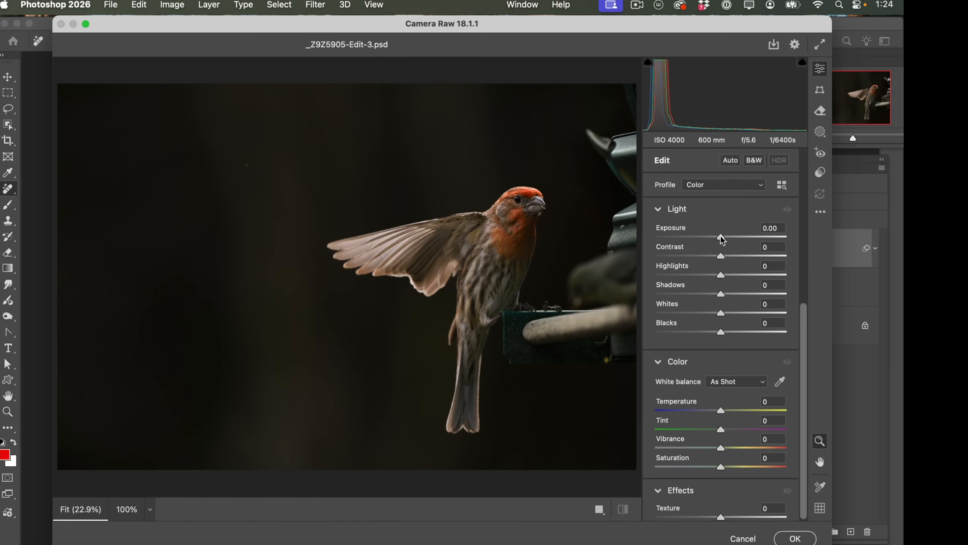
{"action": "left_click_drag", "start_coordinate": [722, 238], "coordinate": [753, 238]}
{"action": "left_click", "coordinate": [795, 537]}
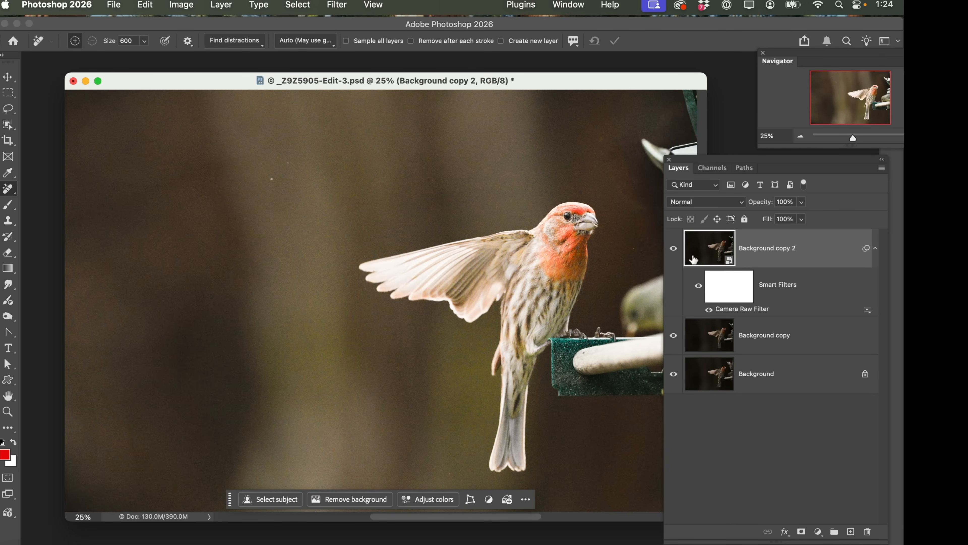
Reopen the Camera Raw smart filter, set Exposure to +1.20, and create an Objects mask around the bird
{"action": "double_click", "coordinate": [736, 308]}
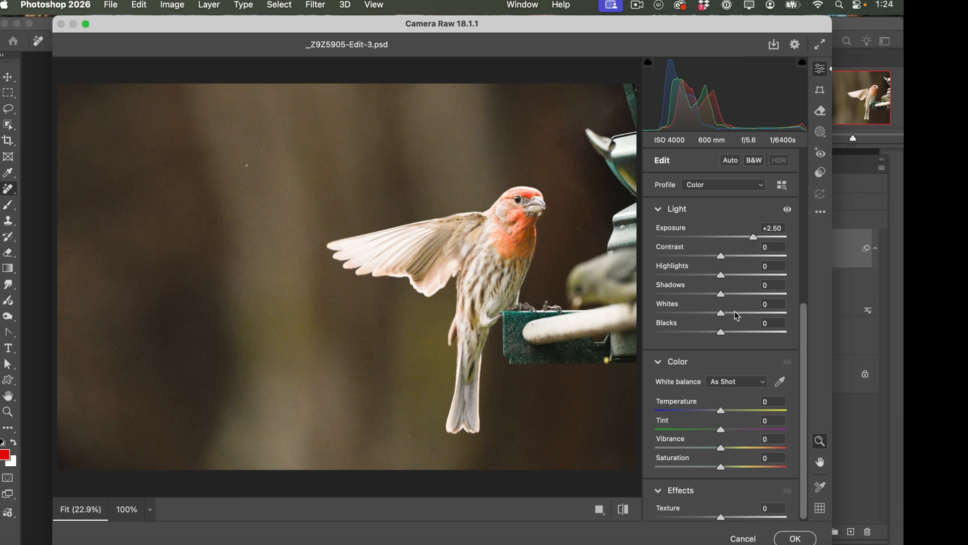
{"action": "mouse_move", "coordinate": [753, 239]}
{"action": "left_mouse_down"}
{"action": "mouse_move", "coordinate": [707, 244]}
{"action": "mouse_move", "coordinate": [736, 247]}
{"action": "left_mouse_up"}
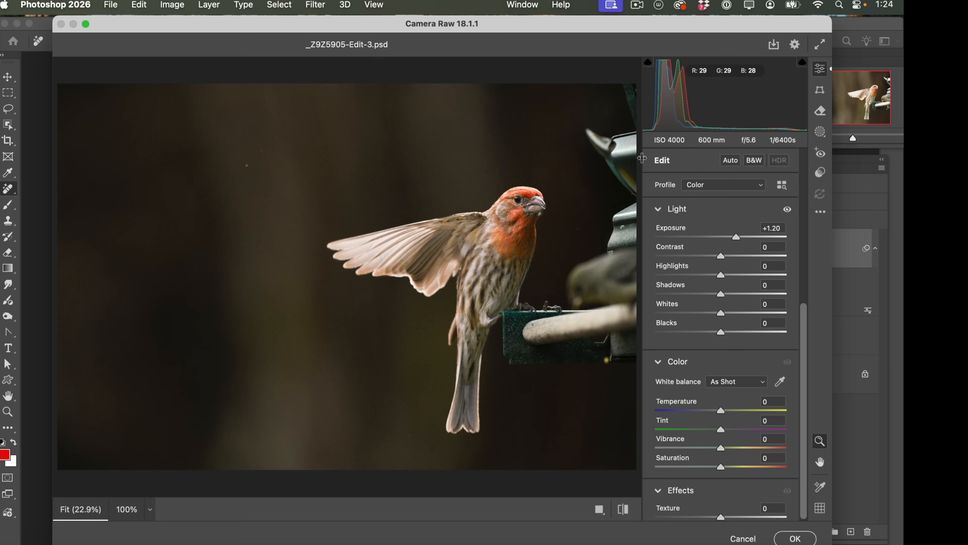
{"action": "left_click", "coordinate": [820, 132]}
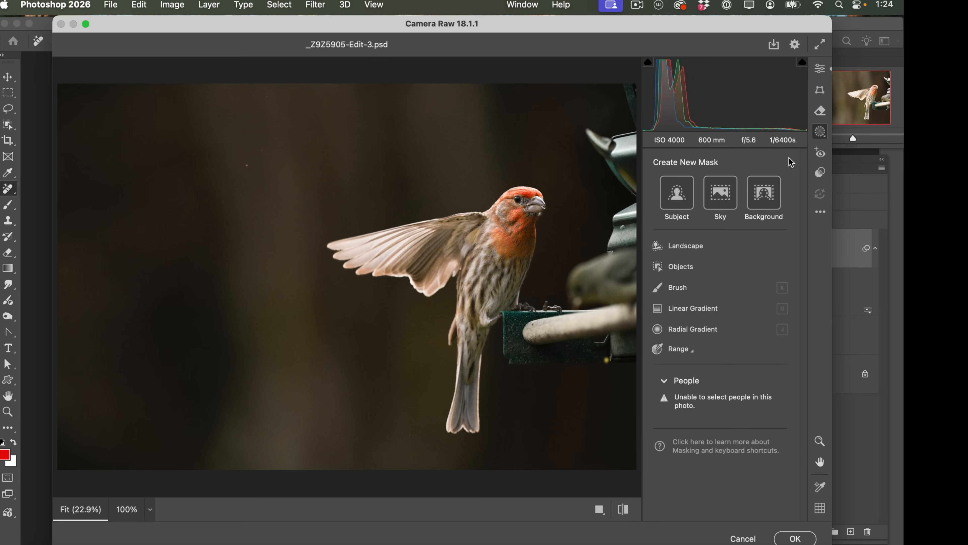
{"action": "left_click", "coordinate": [663, 268]}
{"action": "left_click_drag", "start_coordinate": [317, 166], "coordinate": [571, 466]}
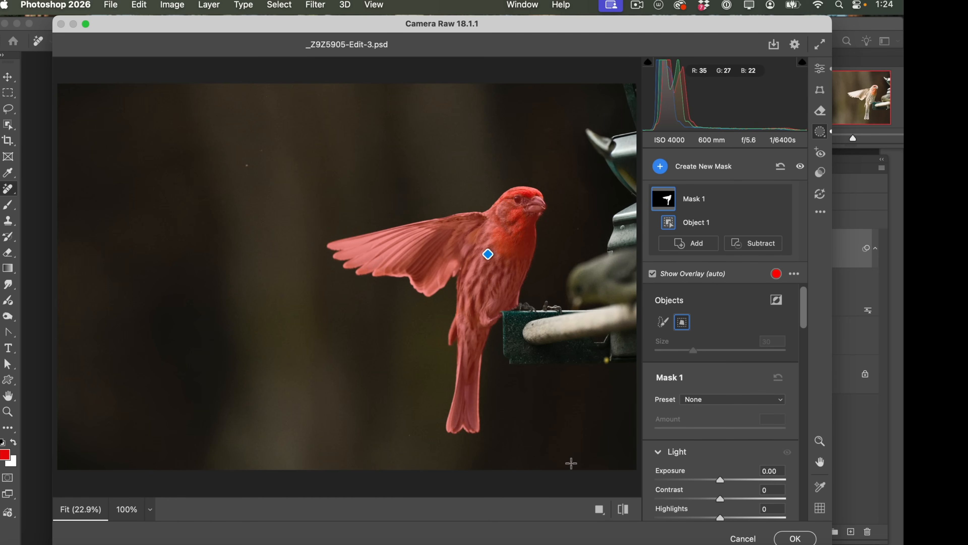
Set the bird mask's Temperature to -100, apply the filter, and compare the image with and without Background copy 2
{"action": "scroll", "coordinate": [728, 431], "scroll_direction": "down", "scroll_amount": 5}
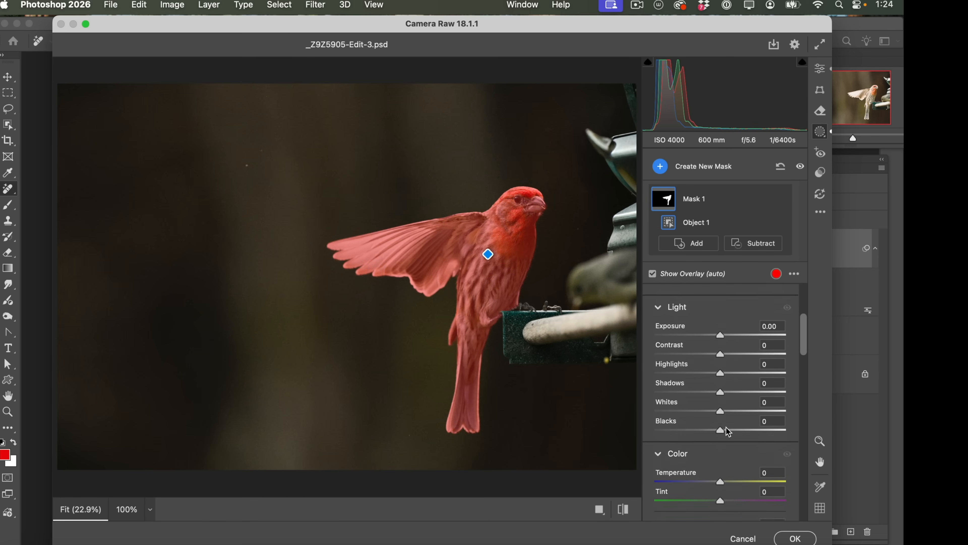
{"action": "scroll", "coordinate": [728, 431], "scroll_direction": "down", "scroll_amount": 2}
{"action": "left_click_drag", "start_coordinate": [720, 443], "coordinate": [652, 449]}
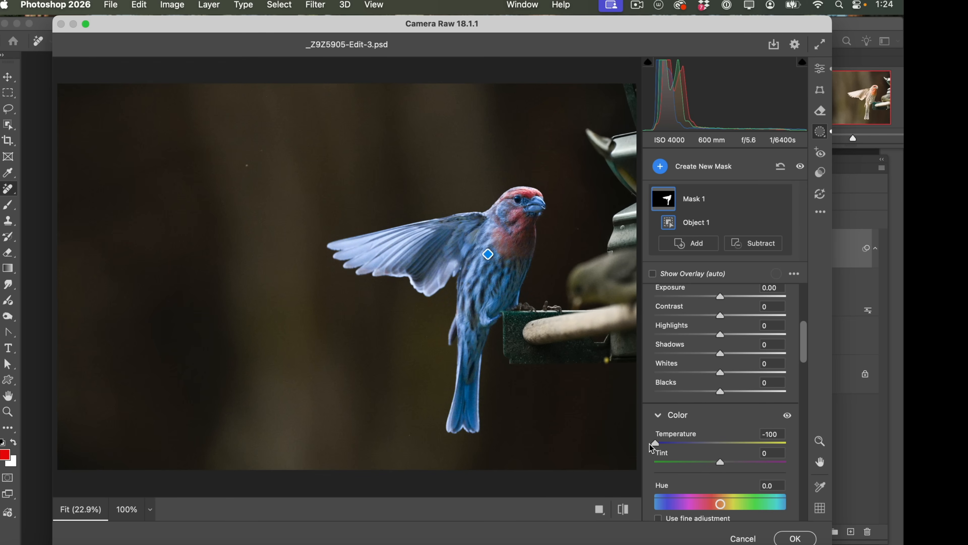
{"action": "left_click", "coordinate": [796, 538]}
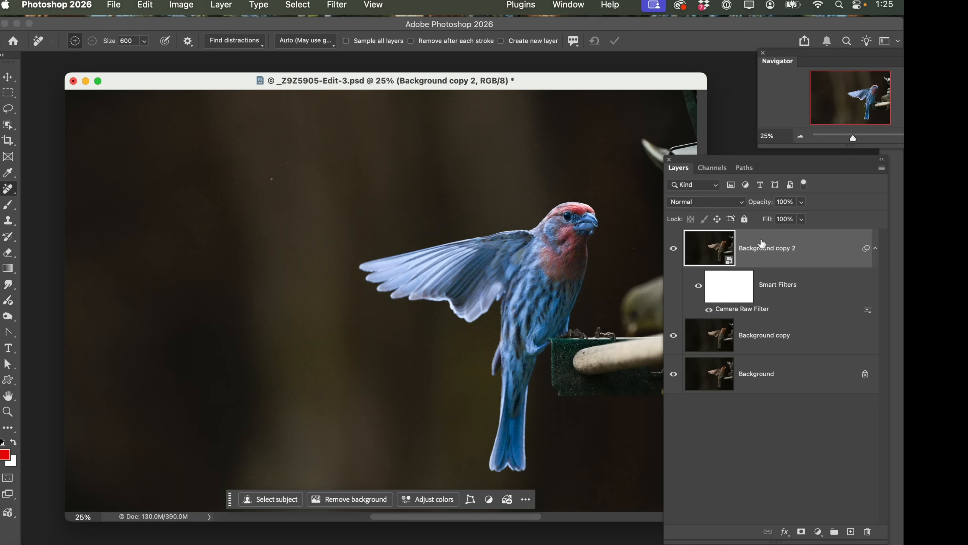
{"action": "left_click", "coordinate": [674, 248]}
{"action": "left_click", "coordinate": [674, 249]}
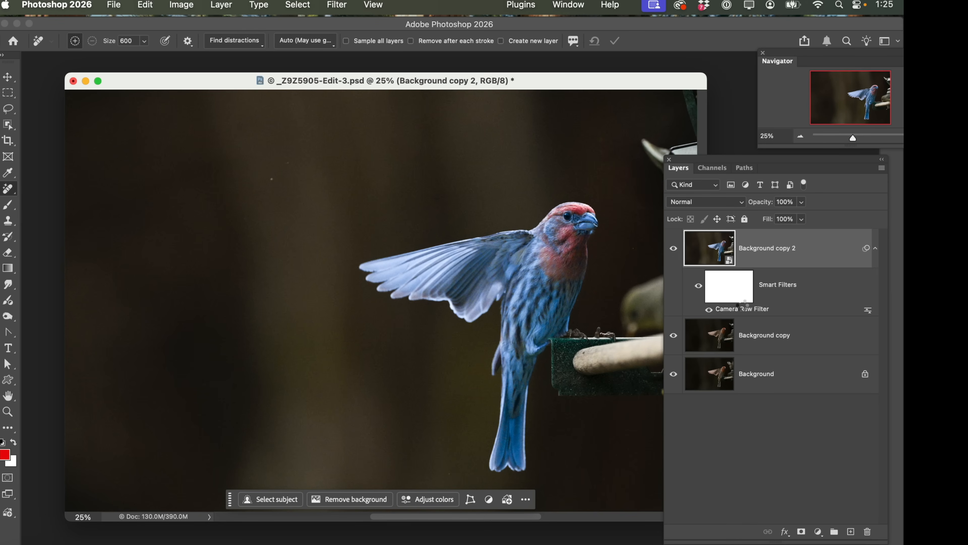
Reopen the Camera Raw smart filter, try an overall Temperature of +34, and cancel the changes
{"action": "double_click", "coordinate": [743, 307]}
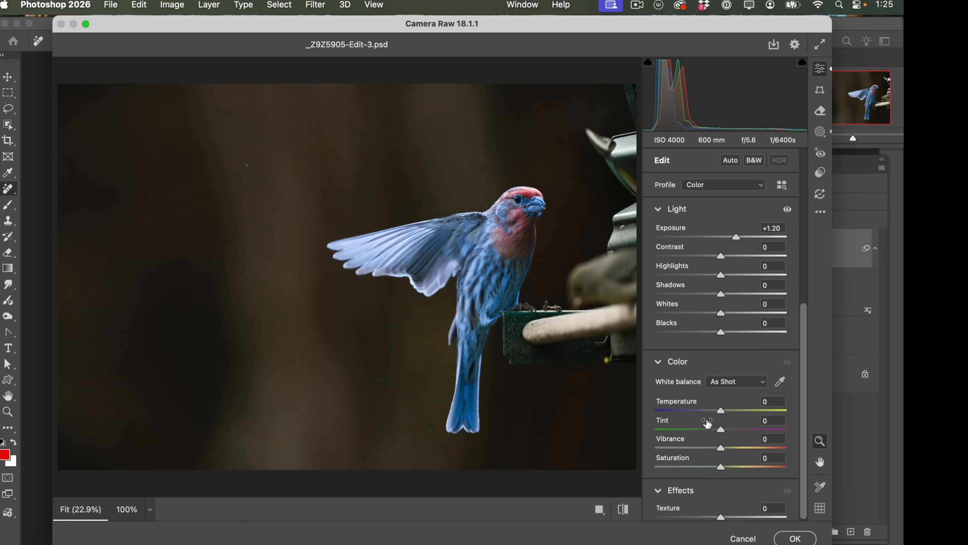
{"action": "scroll", "coordinate": [707, 421], "scroll_direction": "down", "scroll_amount": 5}
{"action": "scroll", "coordinate": [708, 421], "scroll_direction": "up", "scroll_amount": 5}
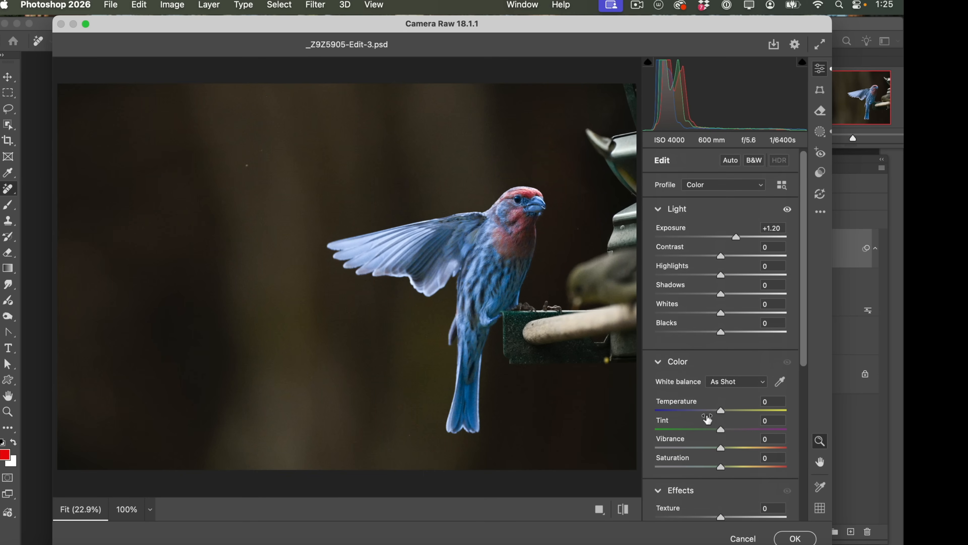
{"action": "left_click_drag", "start_coordinate": [721, 413], "coordinate": [742, 417]}
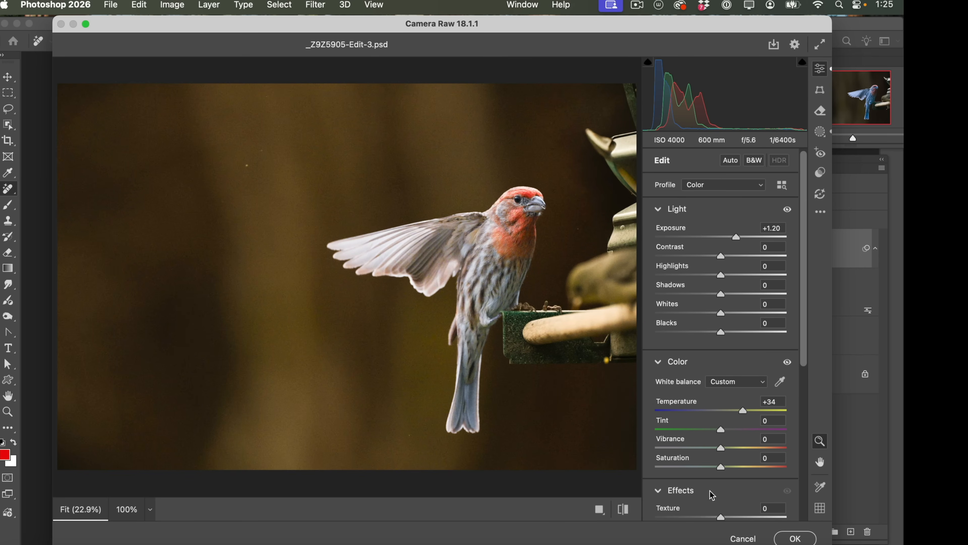
{"action": "left_click", "coordinate": [743, 538]}
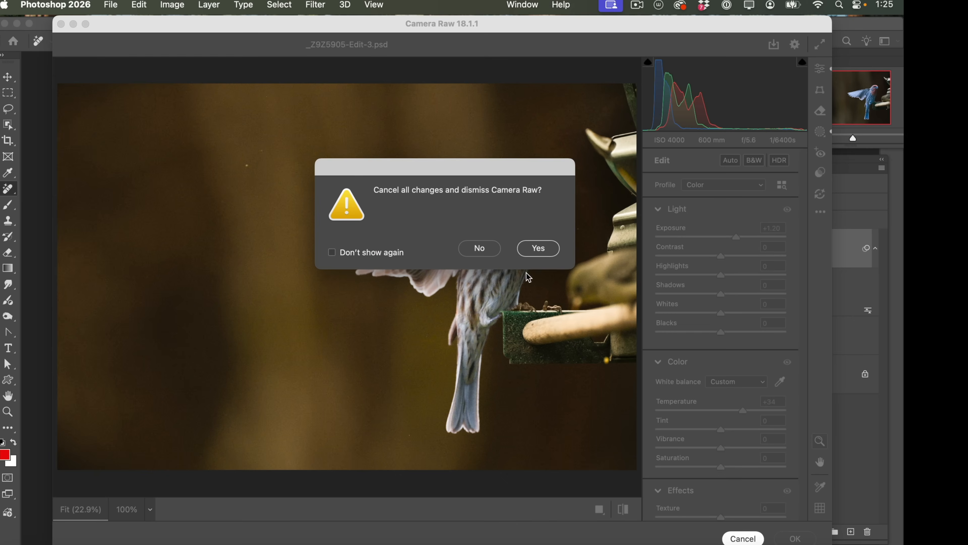
{"action": "left_click", "coordinate": [539, 249]}
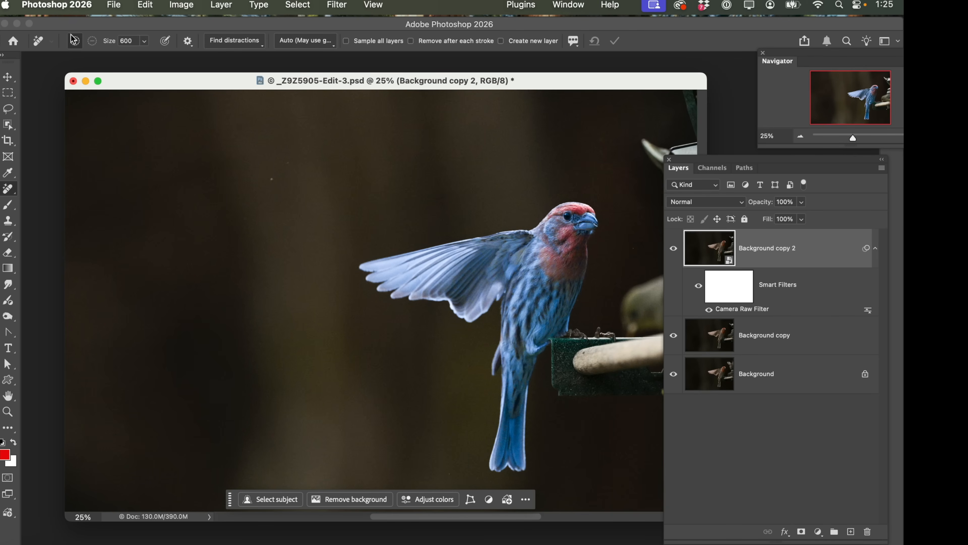
Close the bird PSD with its changes saved and switch to Lightroom Classic
{"action": "left_click", "coordinate": [73, 81]}
{"action": "left_click", "coordinate": [441, 230]}
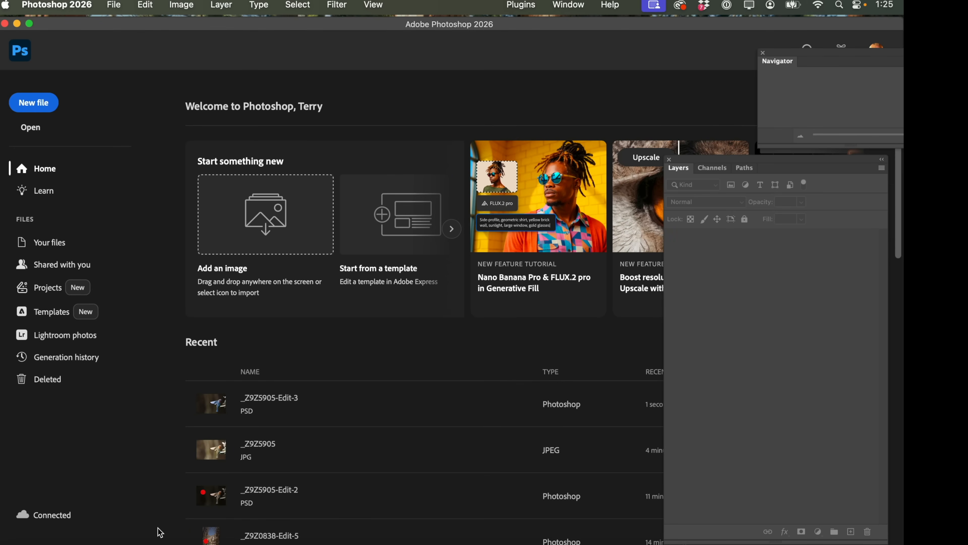
{"action": "left_click", "coordinate": [223, 538]}
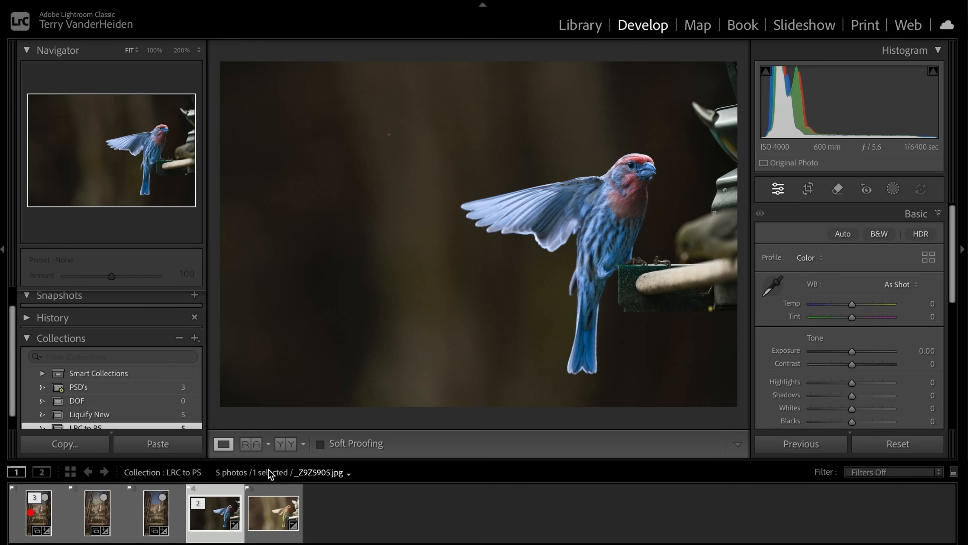
View the PSD's smart collection as a grid and return to the LRC to PS collection
{"action": "left_click", "coordinate": [153, 388]}
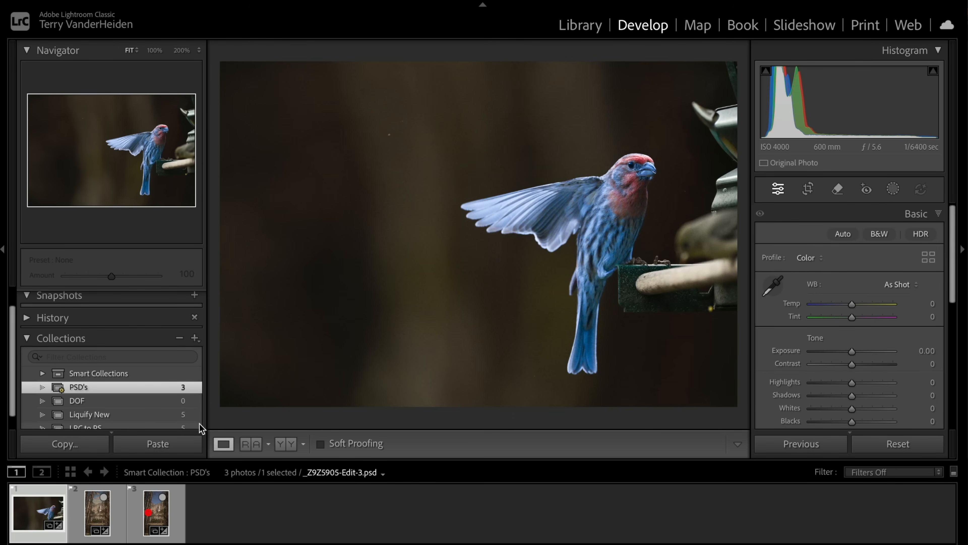
{"action": "key", "text": "g"}
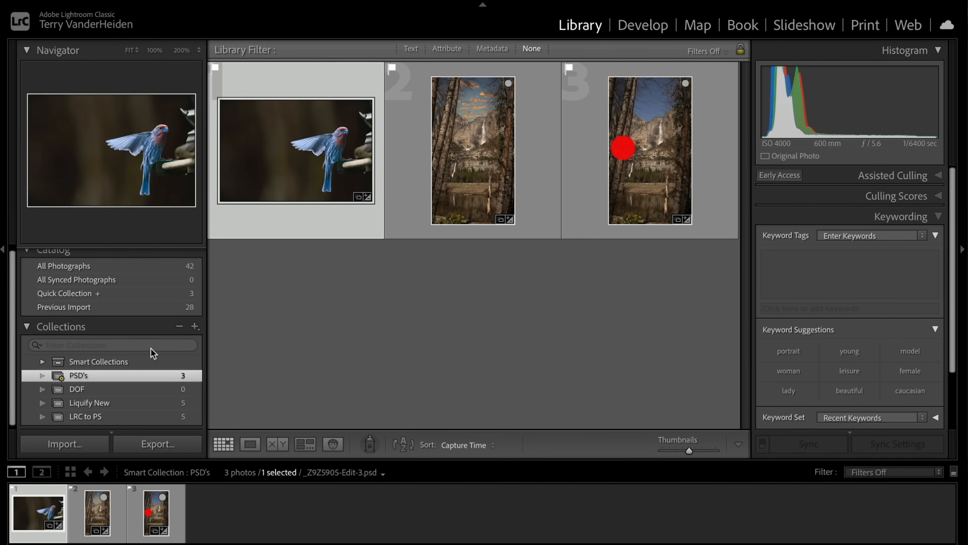
{"action": "left_click", "coordinate": [86, 417]}
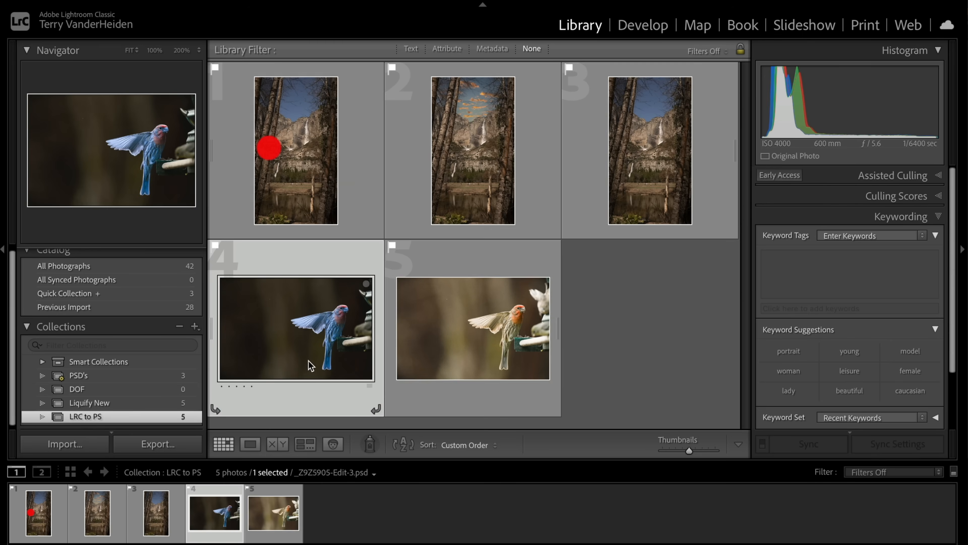